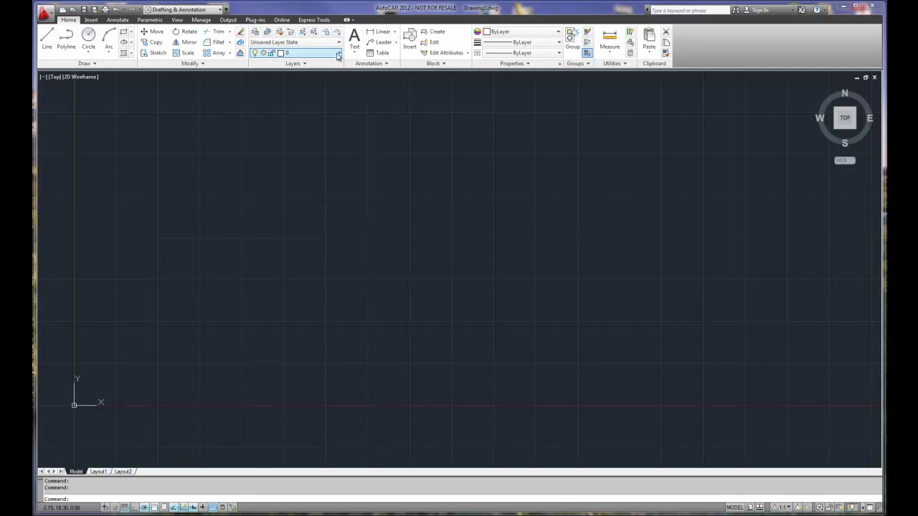
- Switch the current layer to 'object' from the Layers panel dropdown
left_click(338, 54)
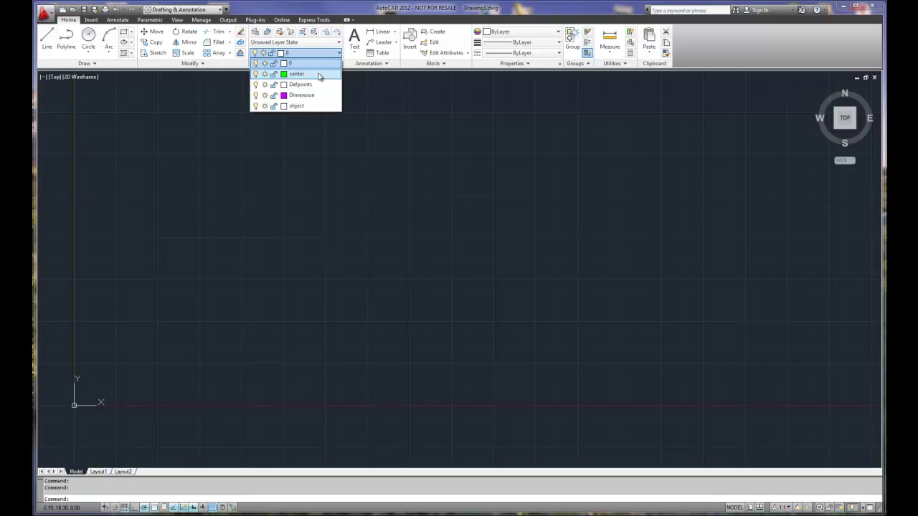
left_click(296, 106)
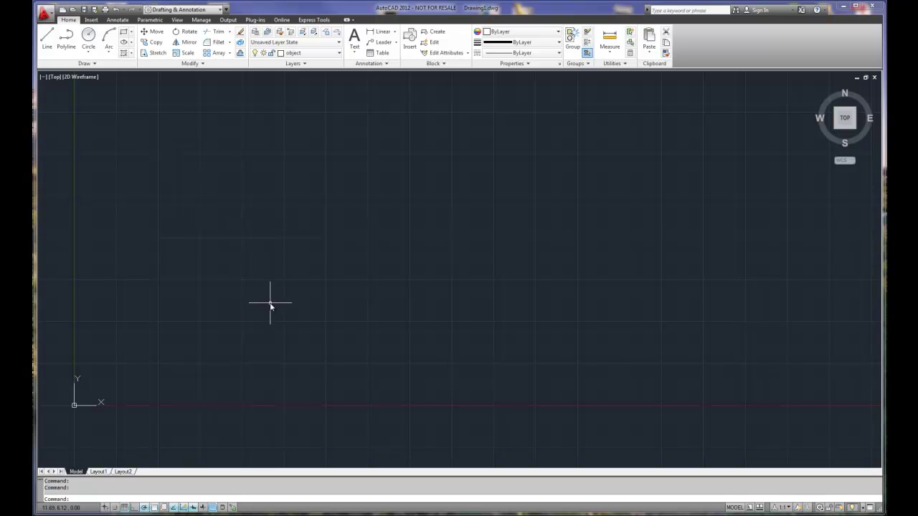
- Start a line and draw the 6.50-unit horizontal bottom edge of the outline
left_click(49, 44)
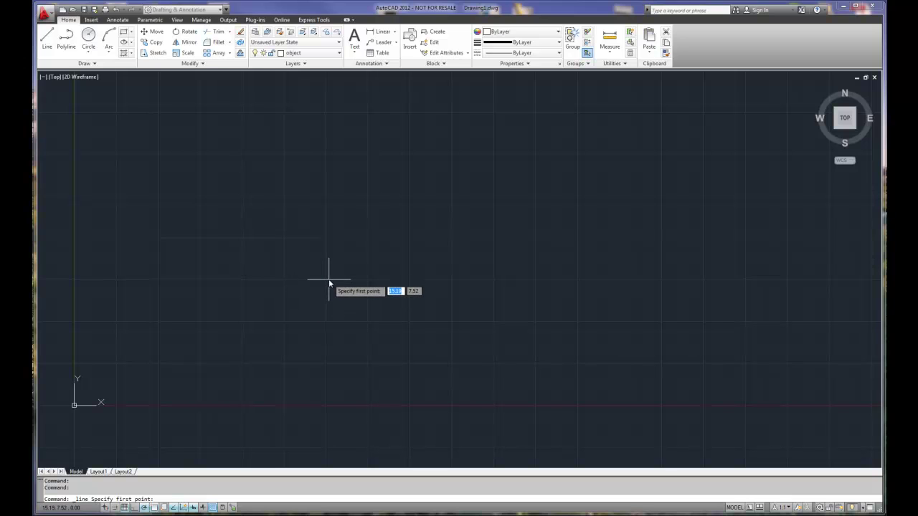
left_click(284, 280)
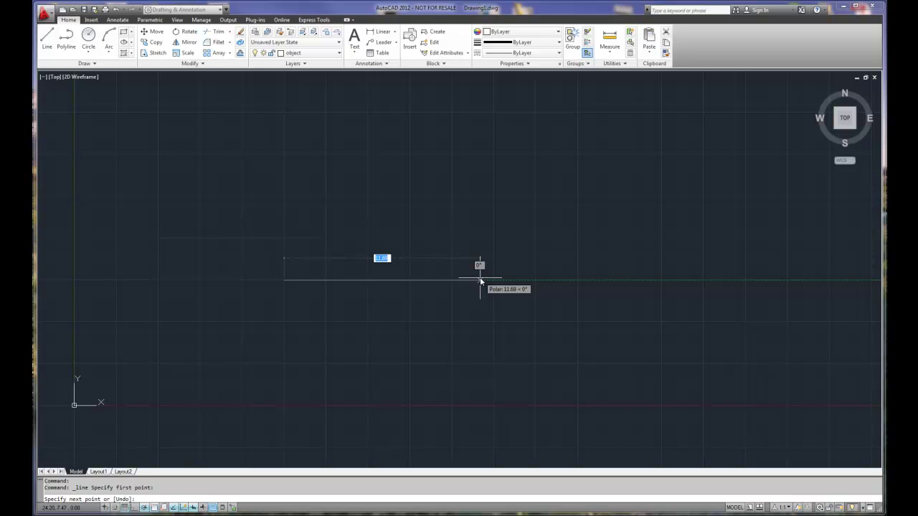
type("6.50")
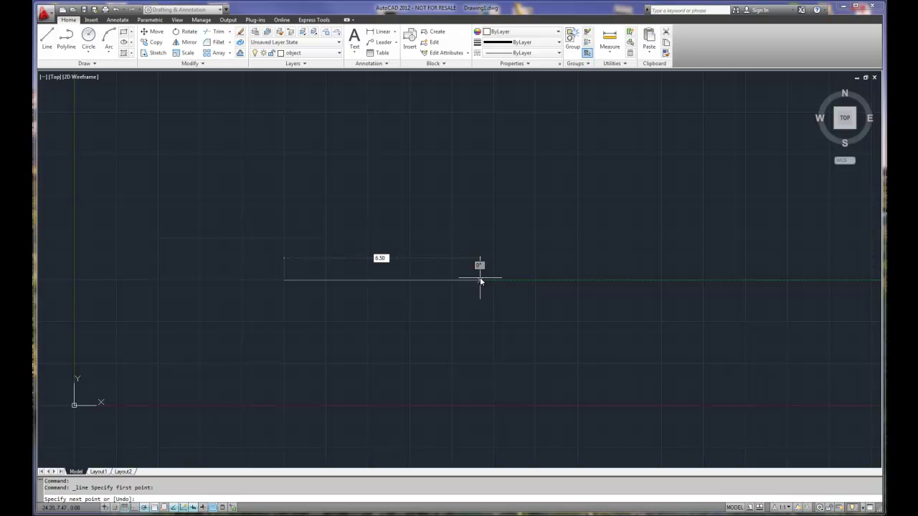
key("Return")
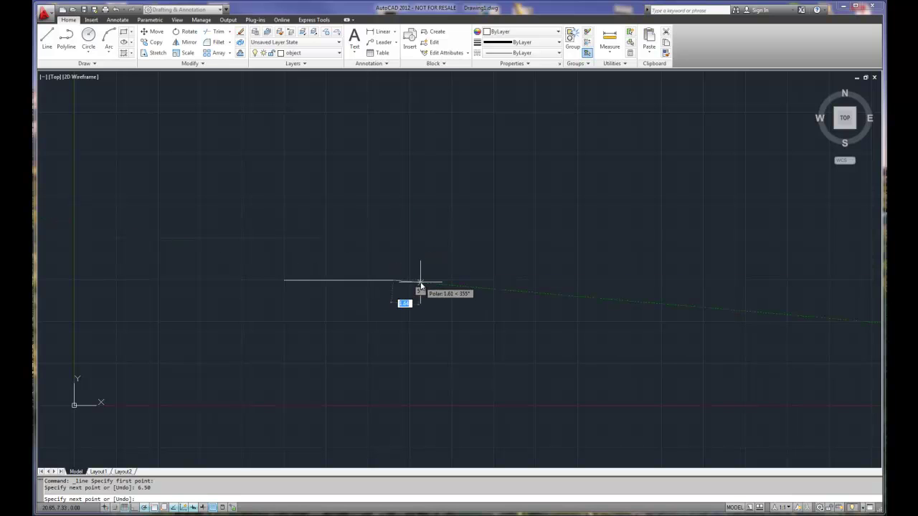
scroll(408, 285, "up", 3)
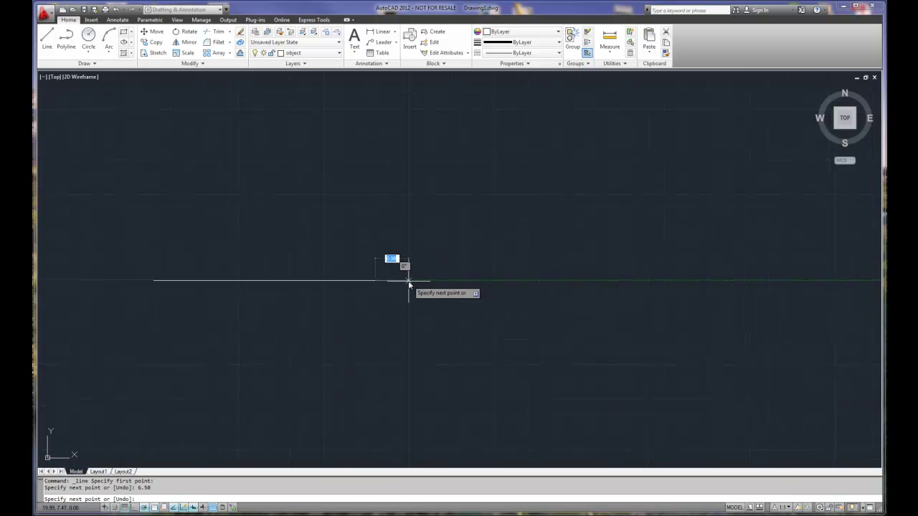
scroll(399, 264, "down", 2)
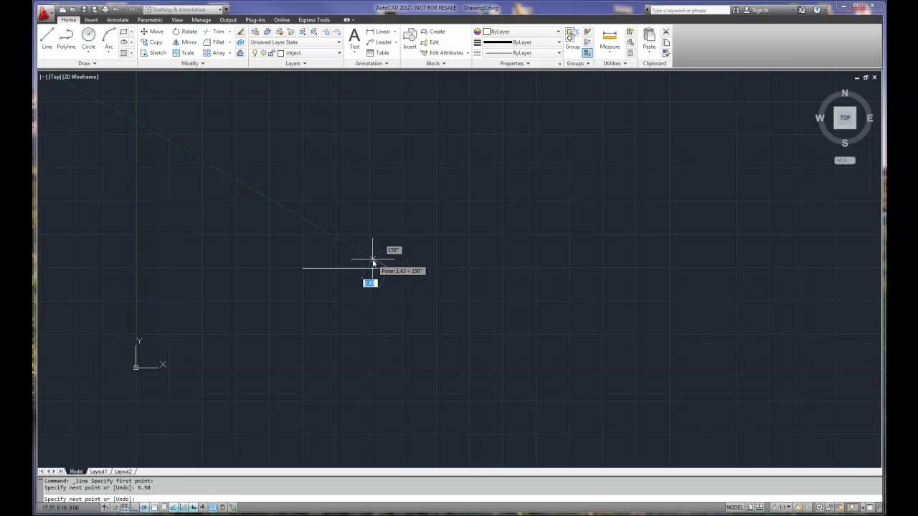
scroll(372, 261, "down", 1)
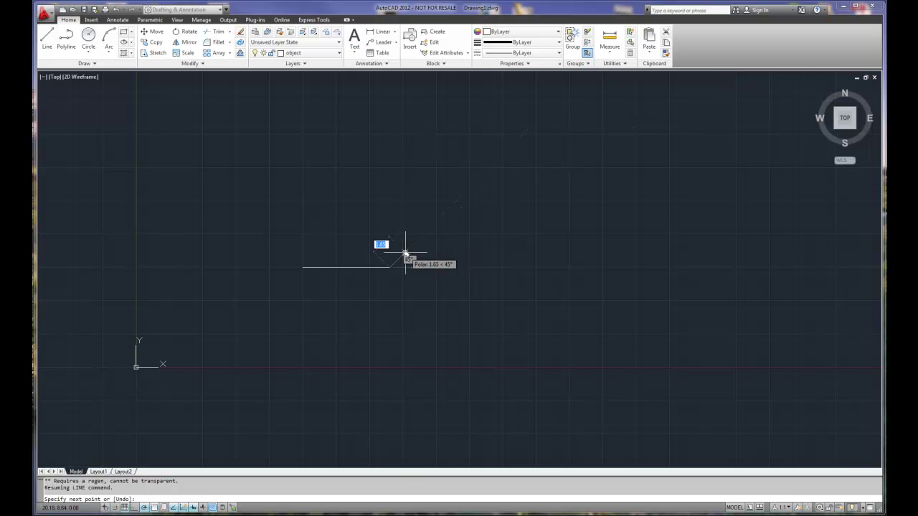
scroll(406, 253, "up", 2)
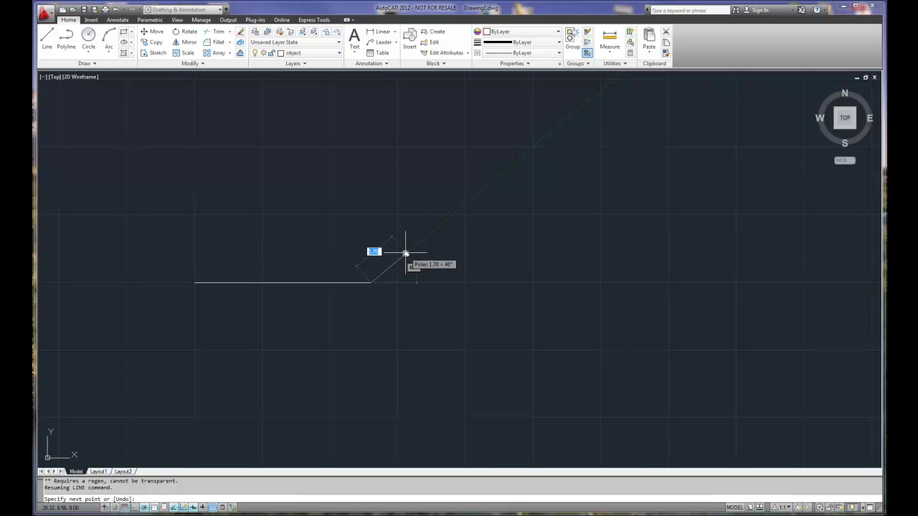
- Continue the line 2.25 units straight up from the bottom edge's right end
scroll(406, 253, "up", 1)
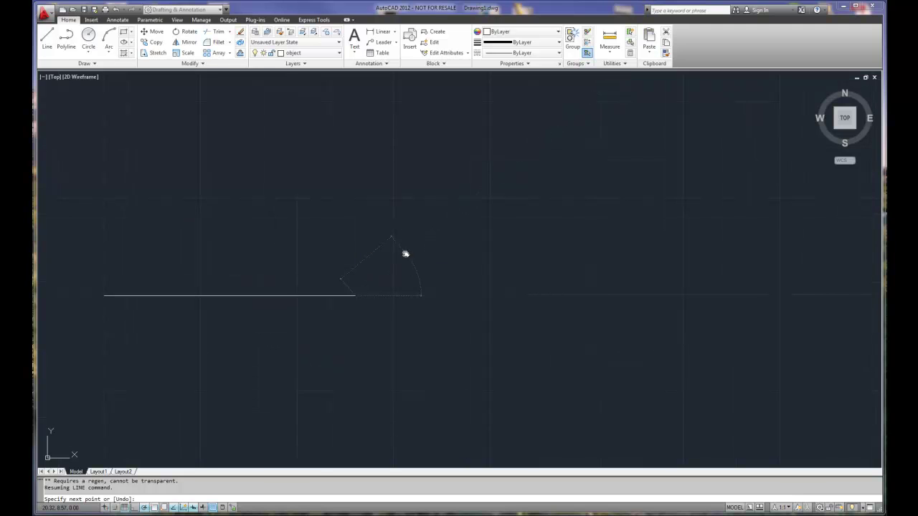
mouse_move(405, 253)
middle_mouse_down()
mouse_move(420, 296)
mouse_move(461, 320)
mouse_move(506, 328)
mouse_move(509, 339)
mouse_move(502, 313)
mouse_move(469, 308)
mouse_move(478, 338)
mouse_move(499, 338)
middle_mouse_up()
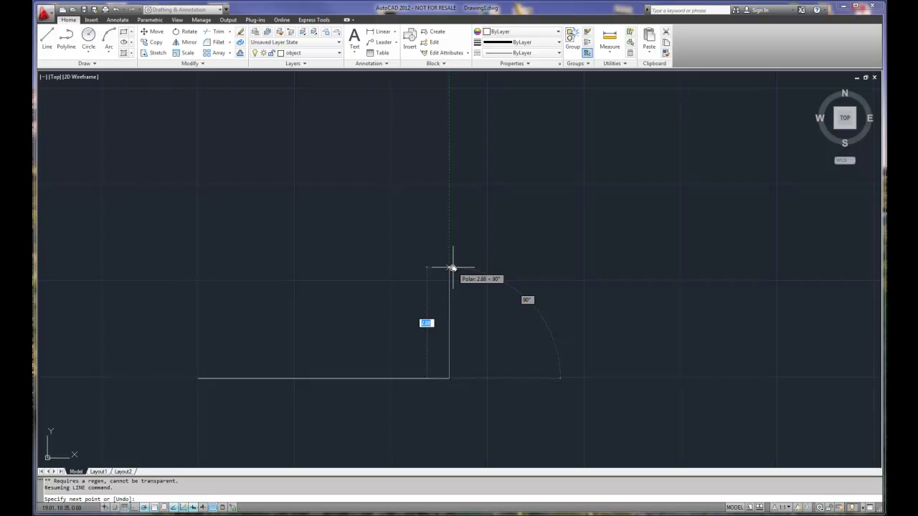
type("2.25")
key("Return")
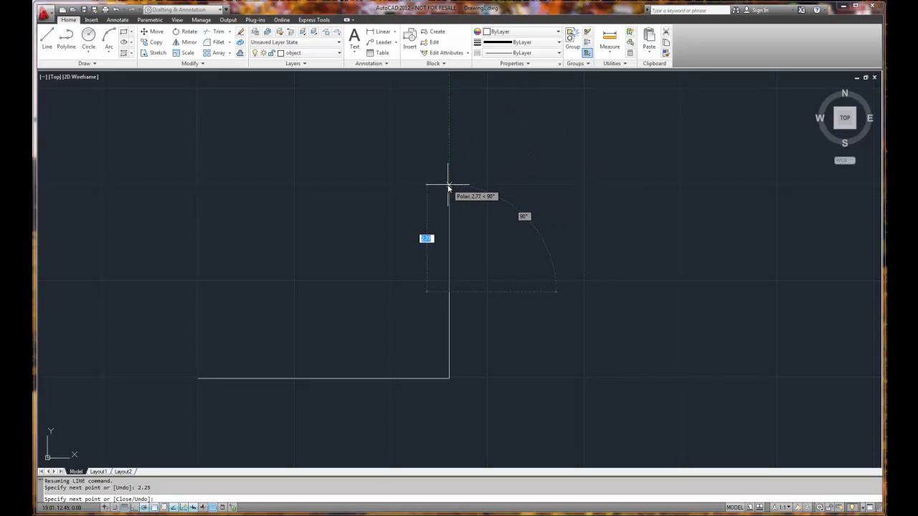
- Extend the outline 2.50 units upward, then 2.50 units to the left
type("2.5")
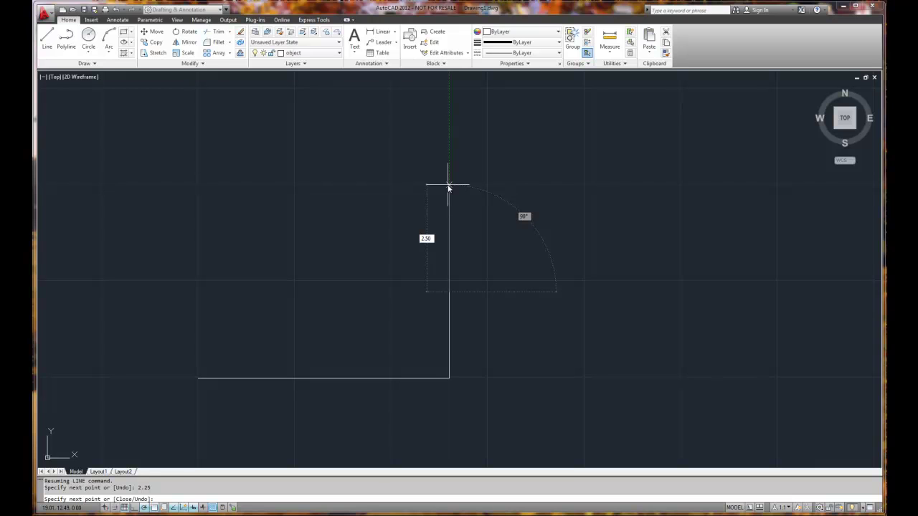
key("Return")
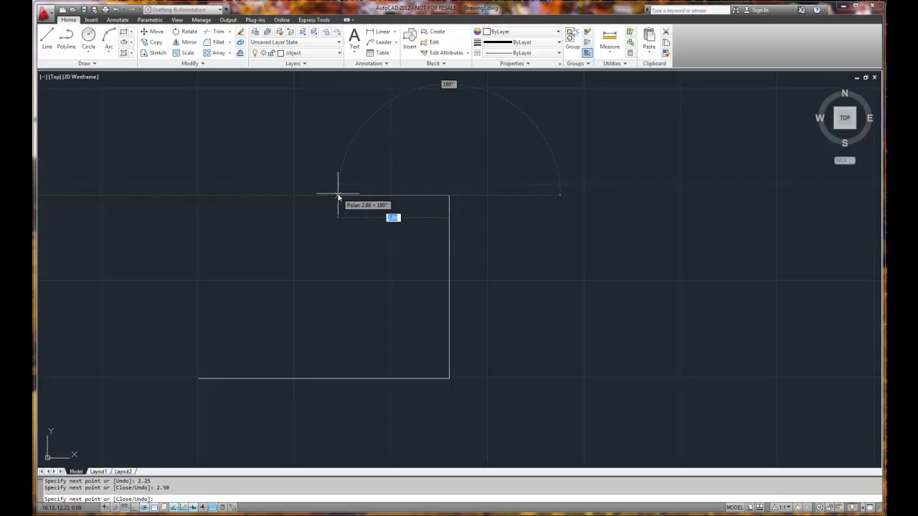
type("2.50")
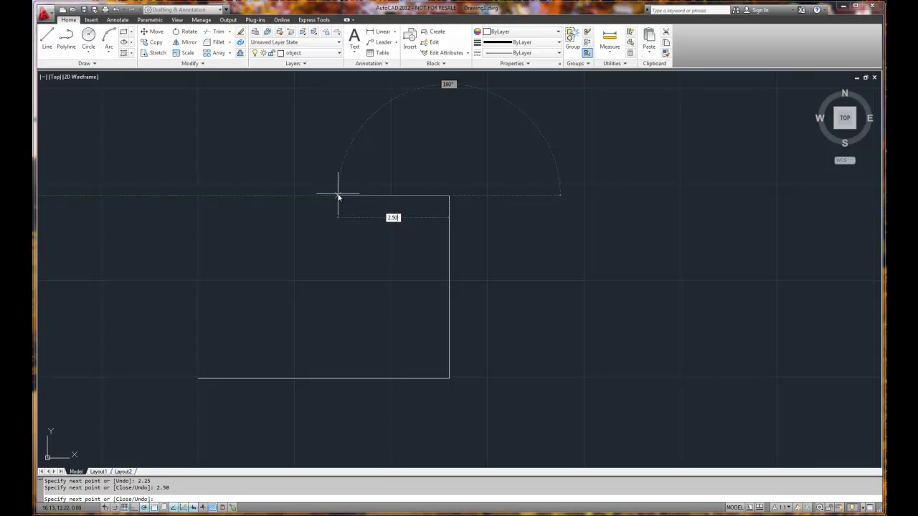
key("Return")
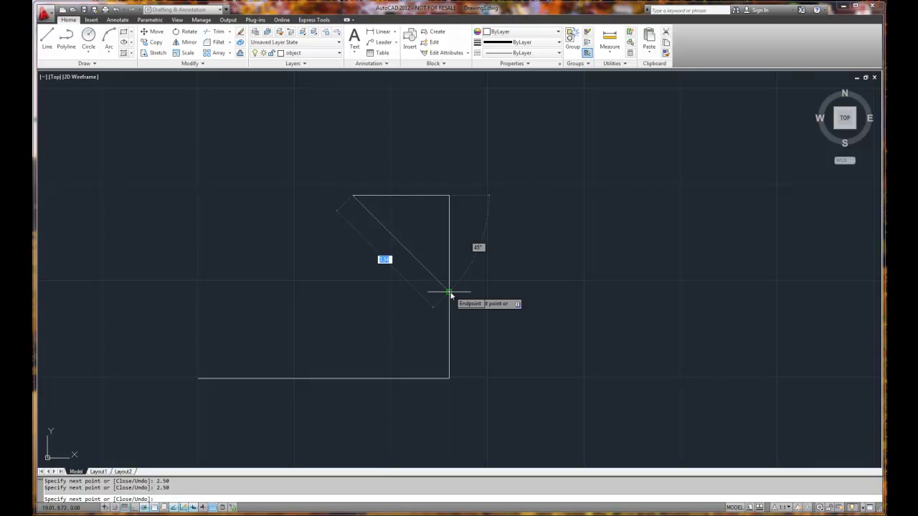
- Snap a diagonal edge to the 2.25 segment's top endpoint, then end the LINE command
left_click(450, 293)
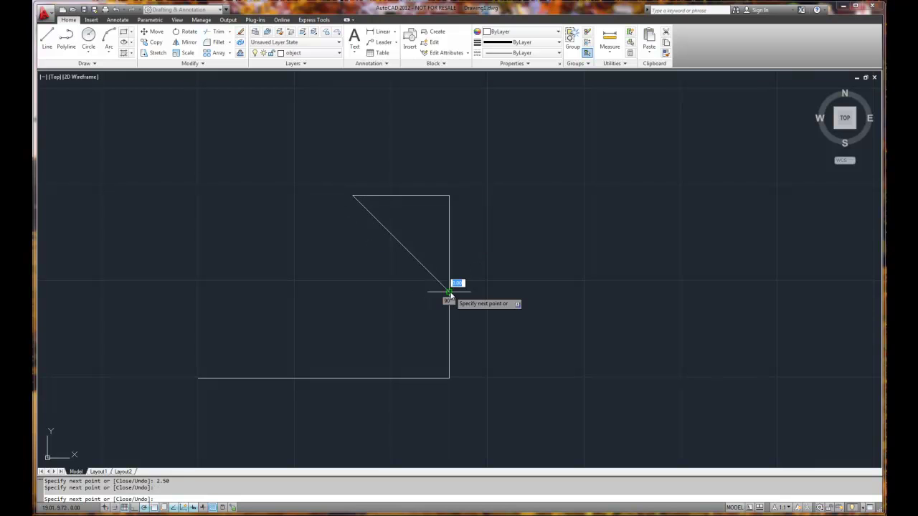
right_click(571, 260)
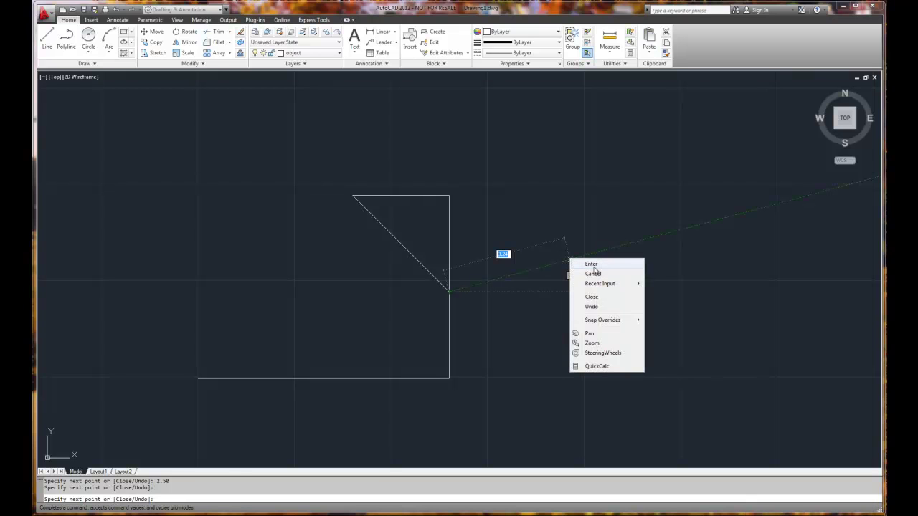
left_click(594, 275)
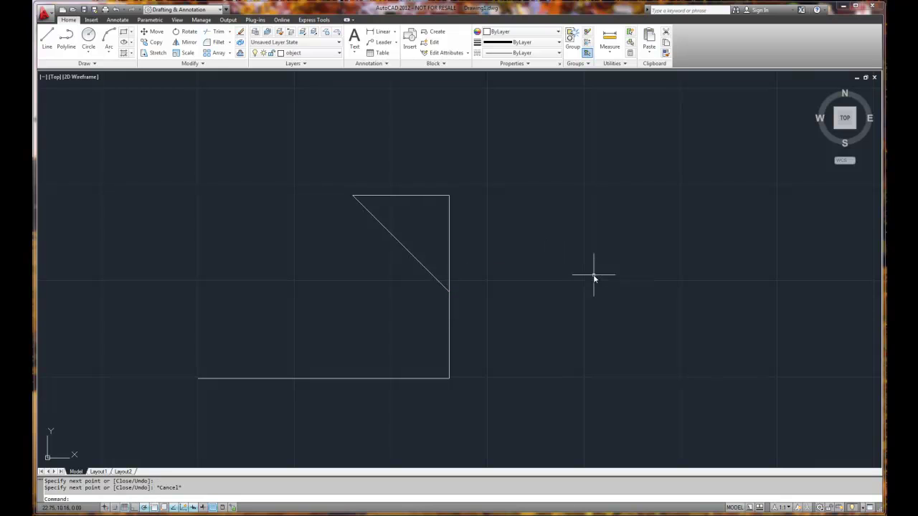
- Erase the upper 2.50 vertical segment and the 2.50 top horizontal segment
left_click(449, 231)
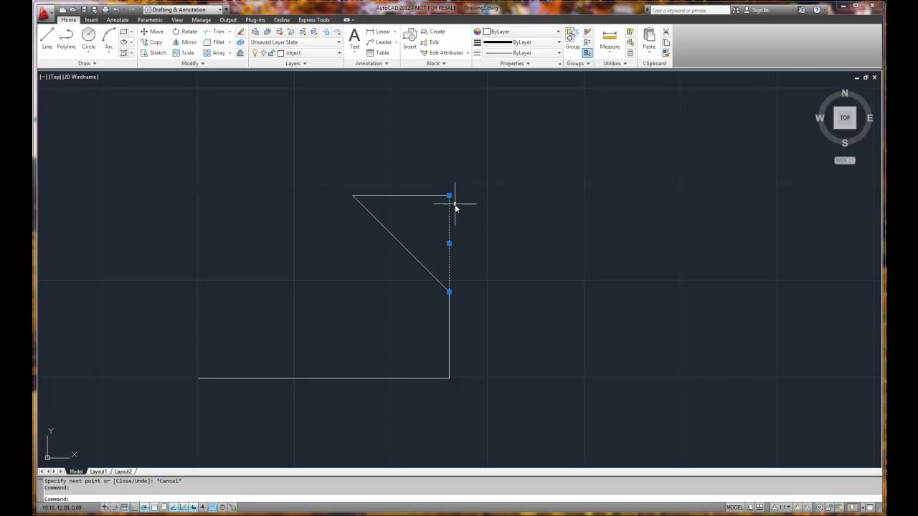
key("Delete")
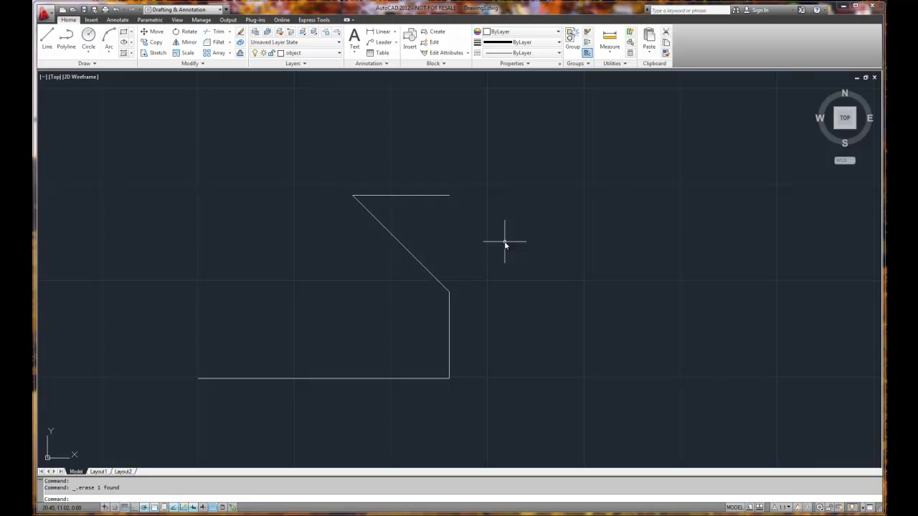
left_click(427, 195)
right_click(426, 196)
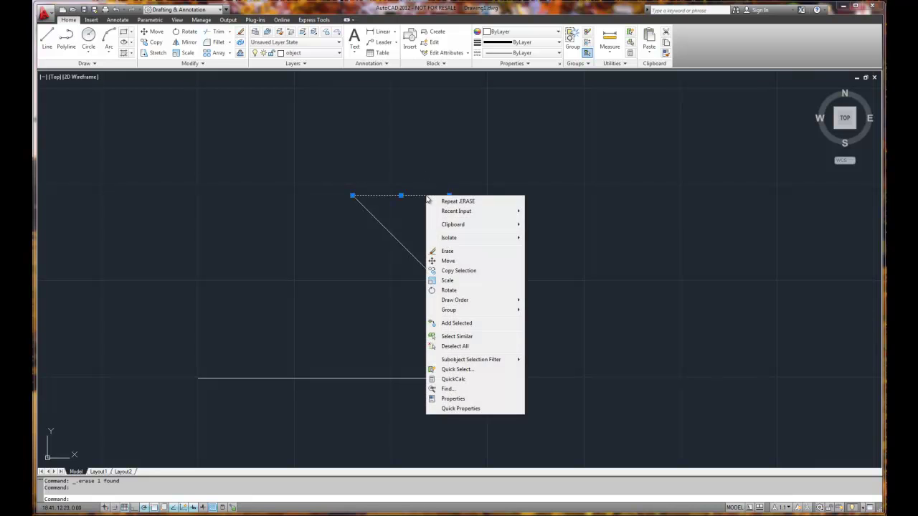
left_click(446, 252)
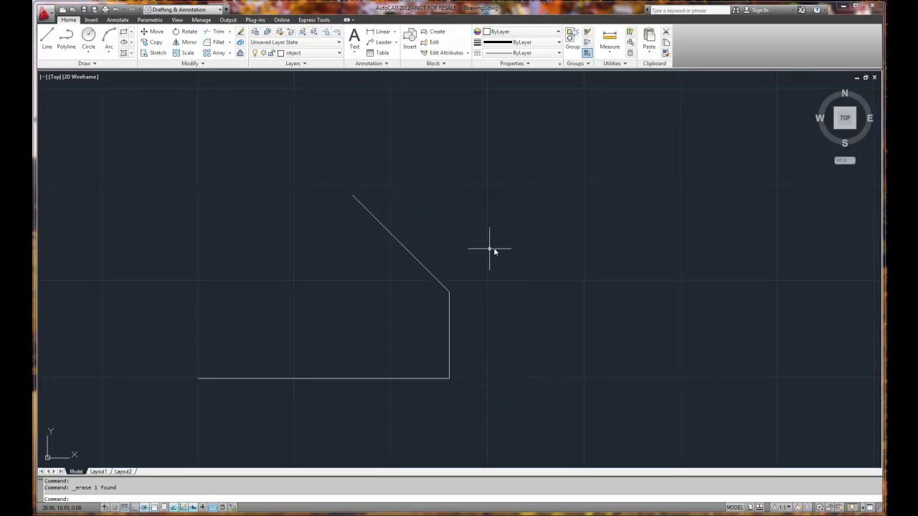
right_click(475, 197)
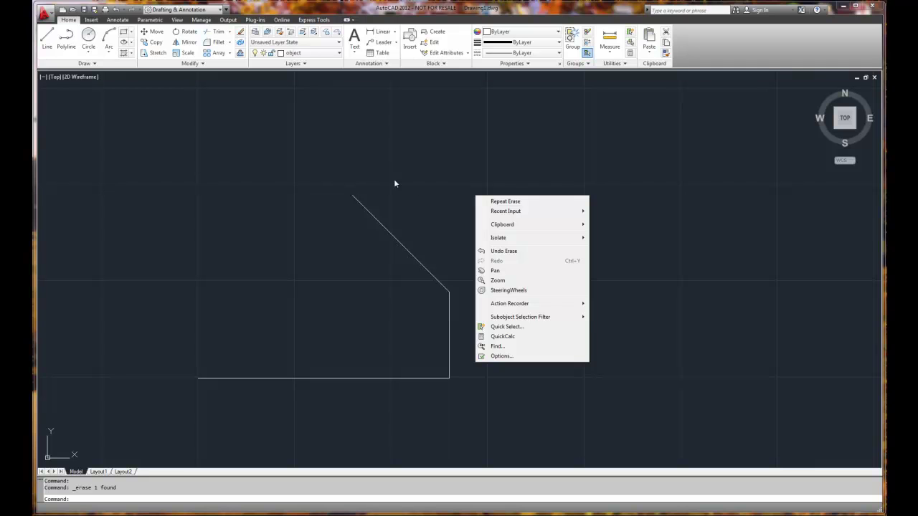
- Draw a 4.0-unit top edge from the diagonal's upper end, then a left edge down to the bottom-left corner
mouse_move(510, 216)
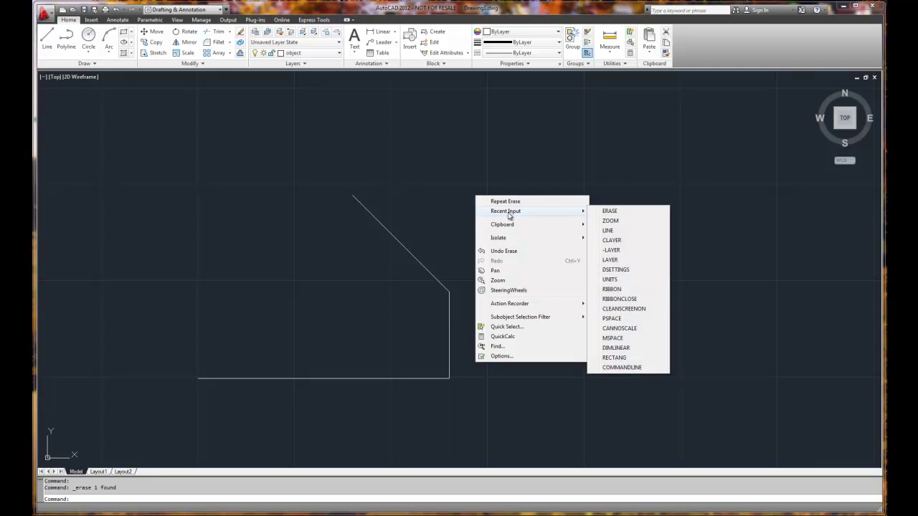
left_click(615, 232)
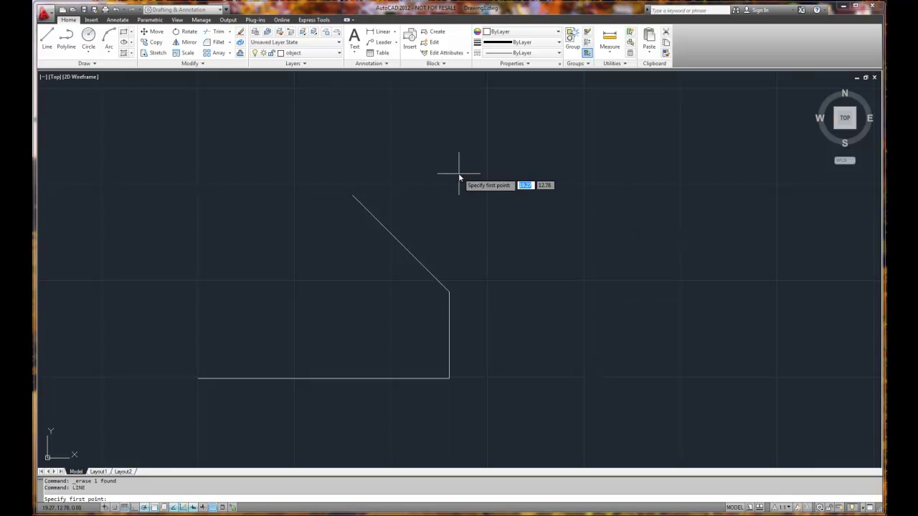
left_click(353, 194)
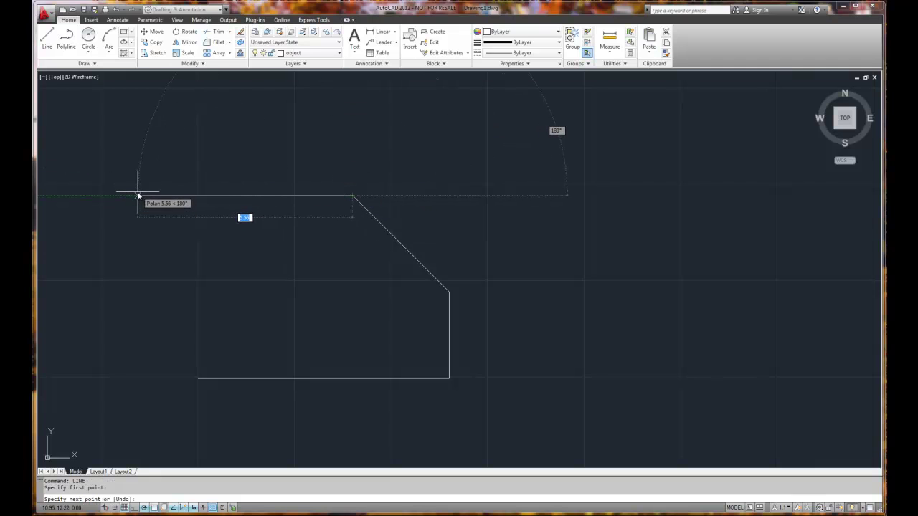
type("4.0")
key("Return")
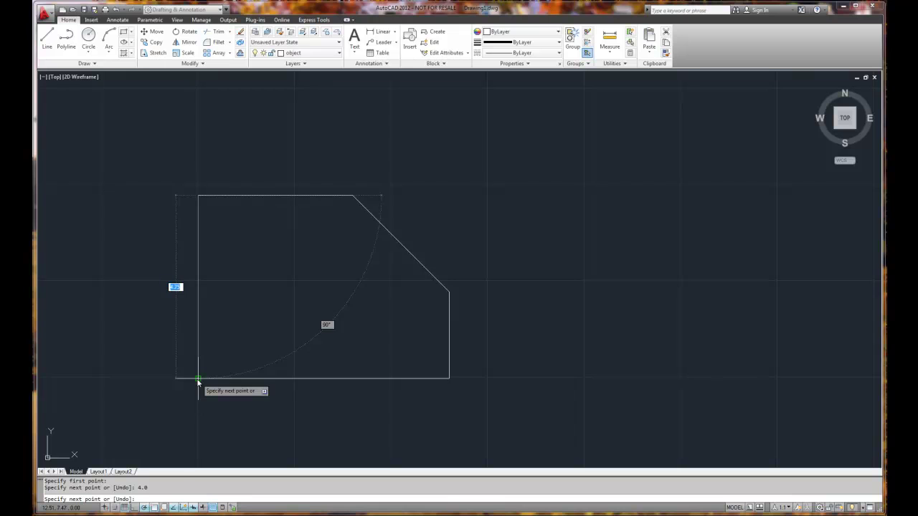
left_click(198, 378)
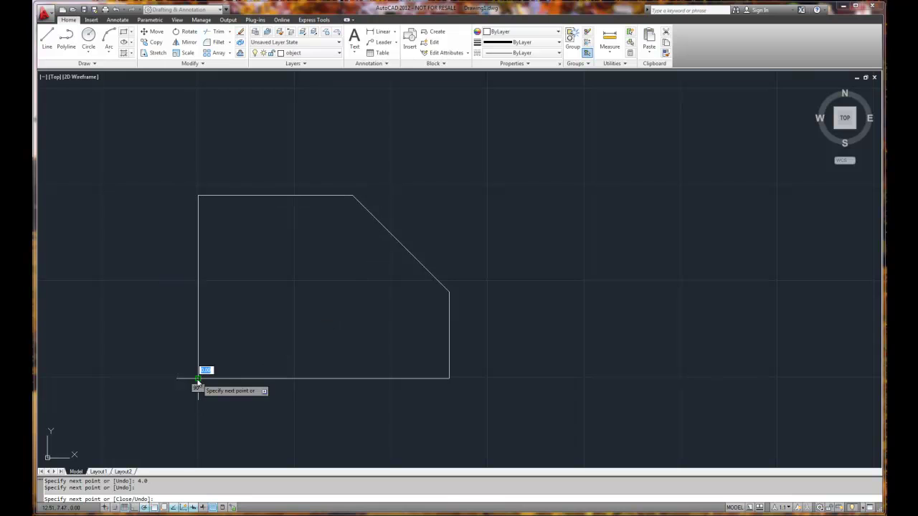
right_click(153, 359)
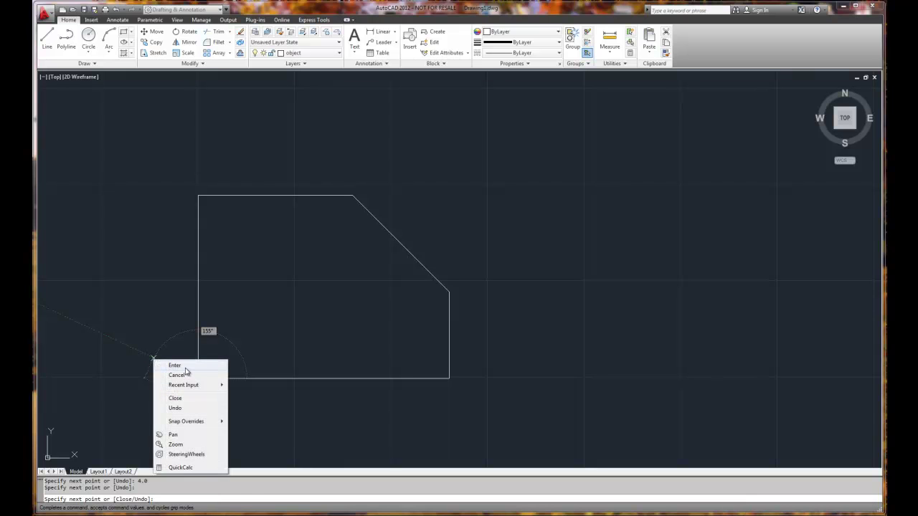
- Finish the LINE command and start the Chamfer tool from the Modify panel
left_click(182, 367)
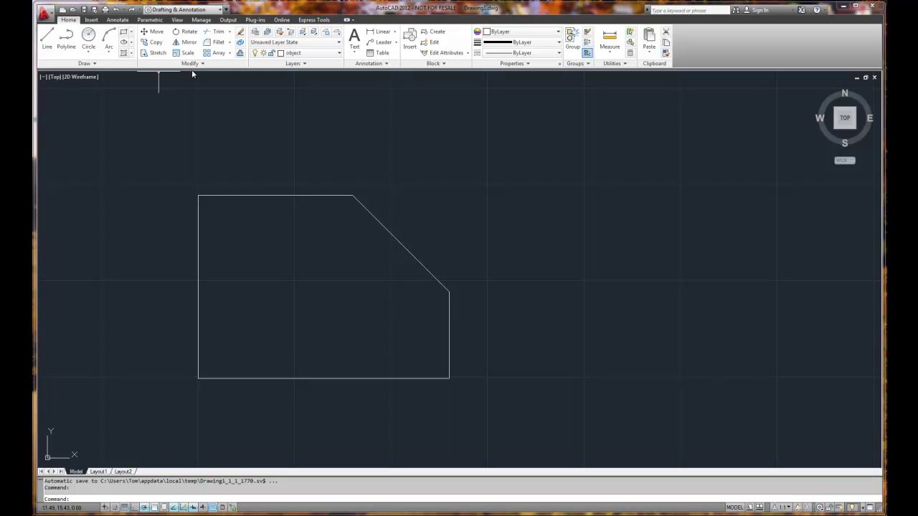
left_click(230, 43)
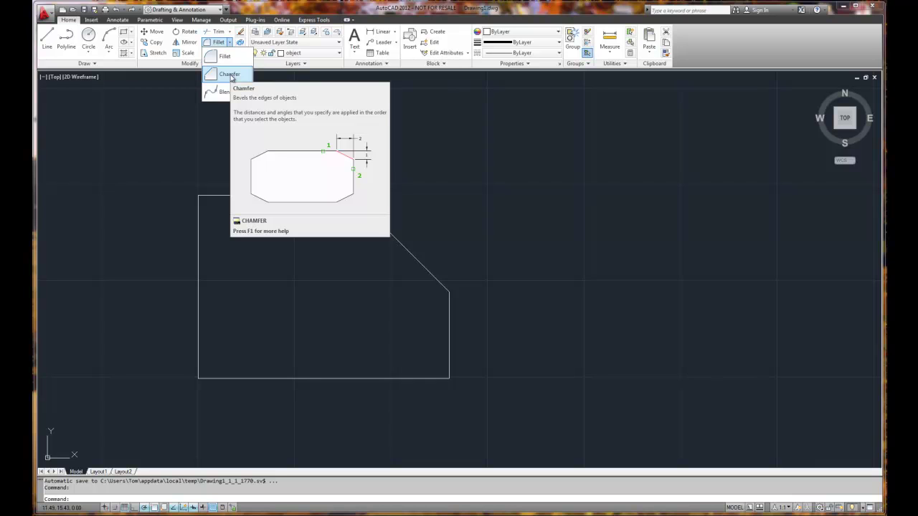
left_click(229, 74)
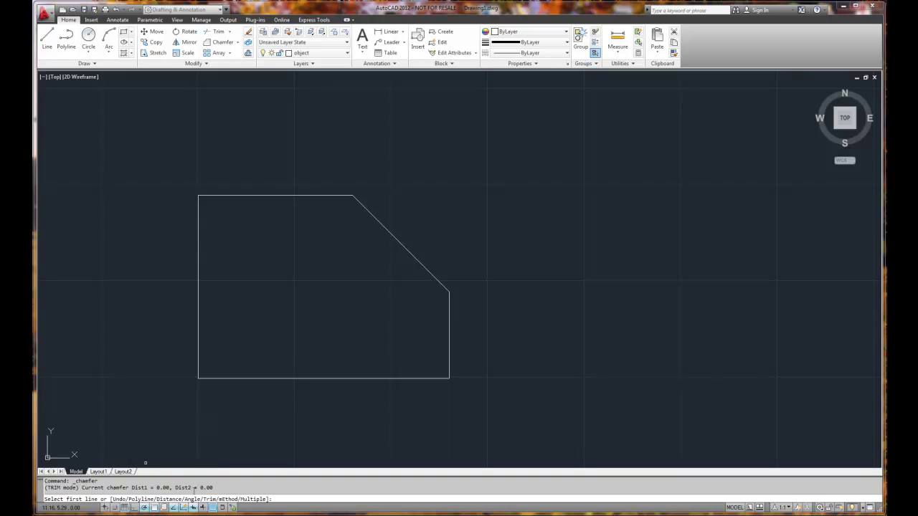
left_click_drag(215, 488, 128, 487)
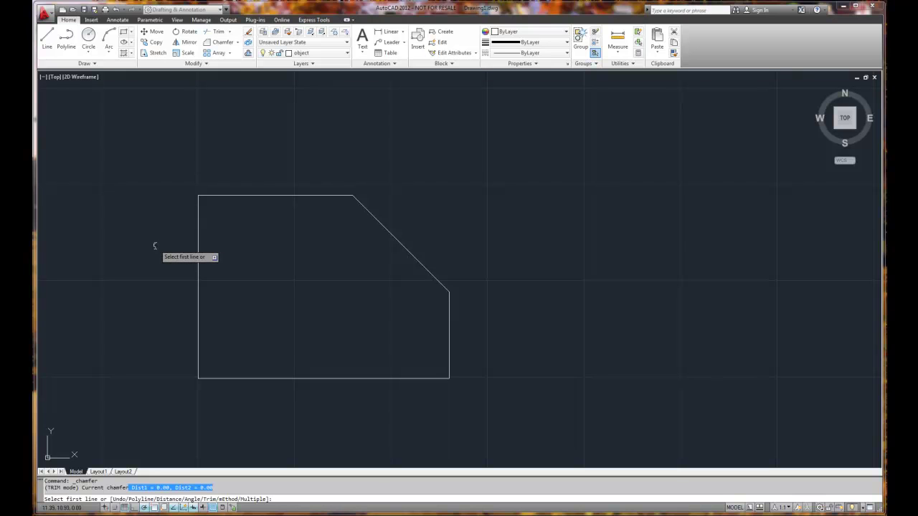
- Set both chamfer distances to 4.0 using the Distance option
right_click(154, 246)
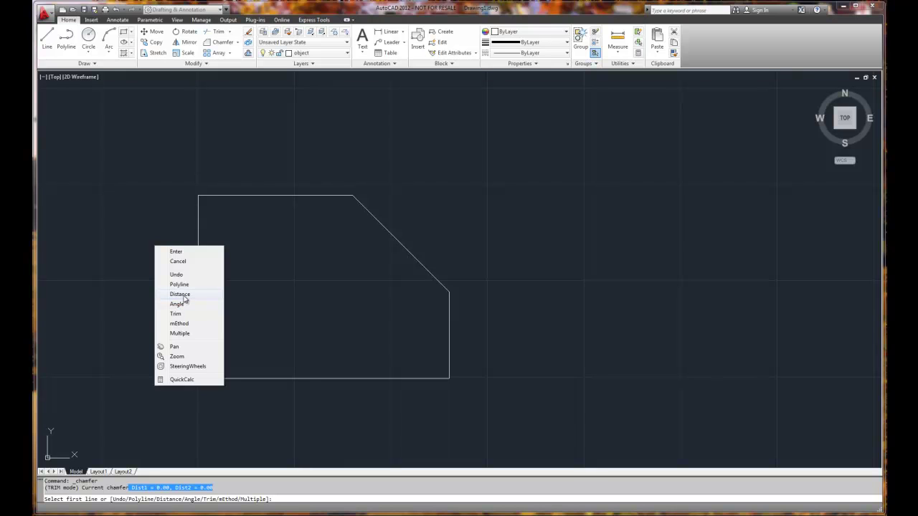
left_click(184, 295)
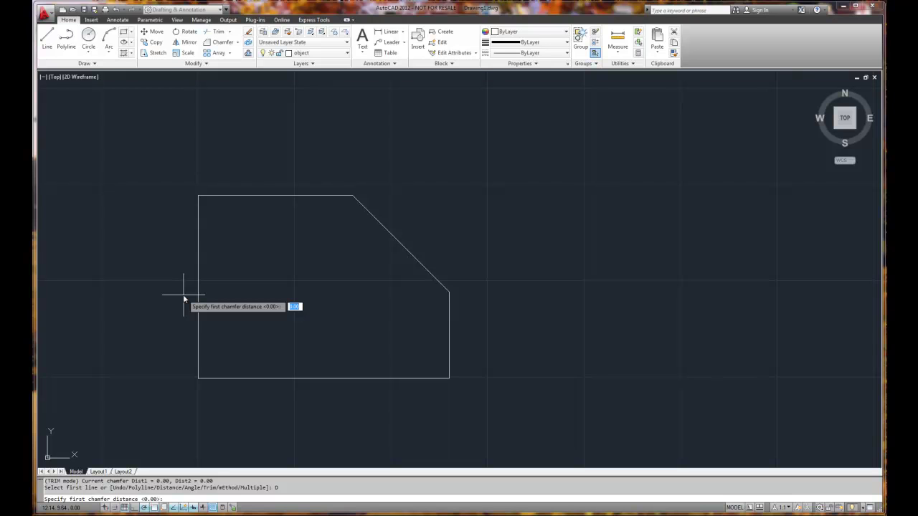
type("4.0")
key("Return")
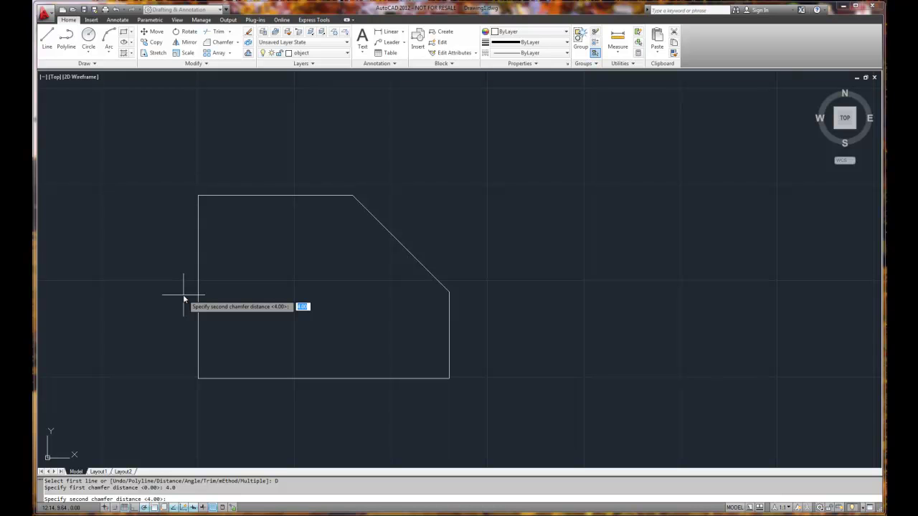
key("Return")
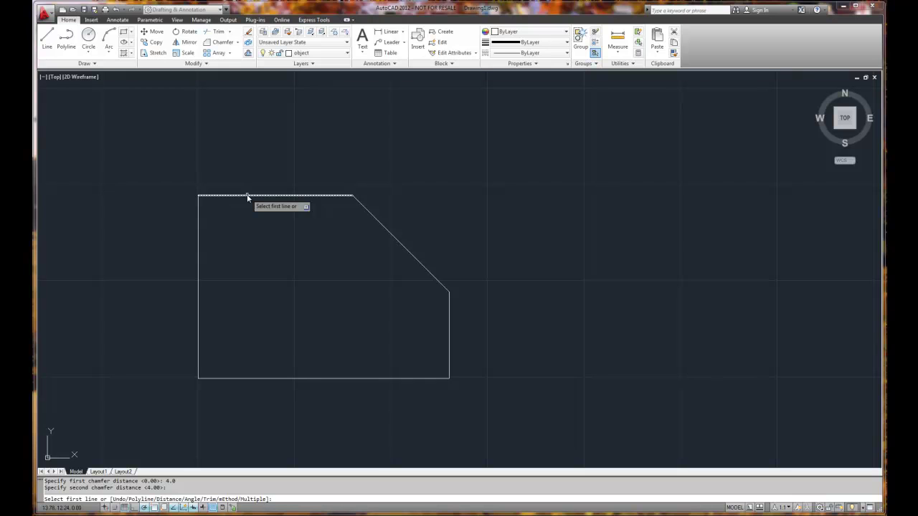
- Chamfer the corner between the top edge and the left edge
left_click(248, 195)
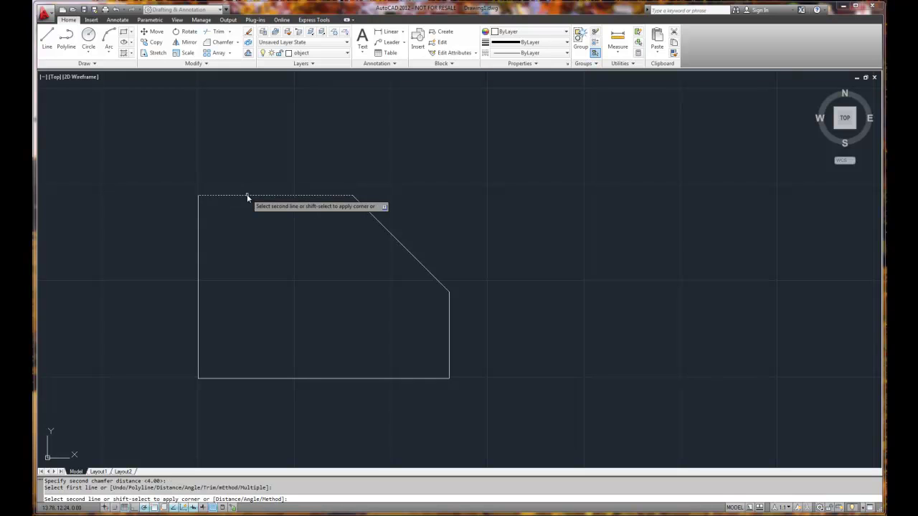
left_click(198, 243)
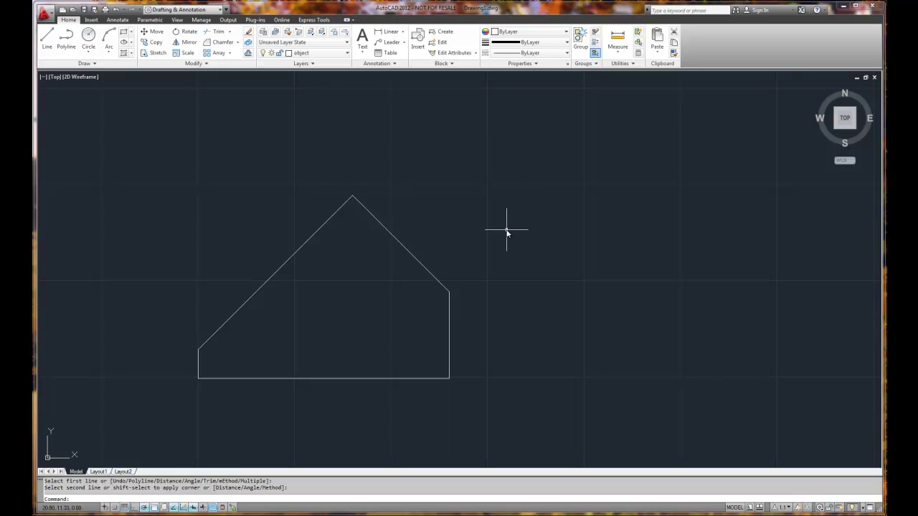
- Save the drawing with the file name 1-17, replacing the default Drawing1 name
left_click(83, 9)
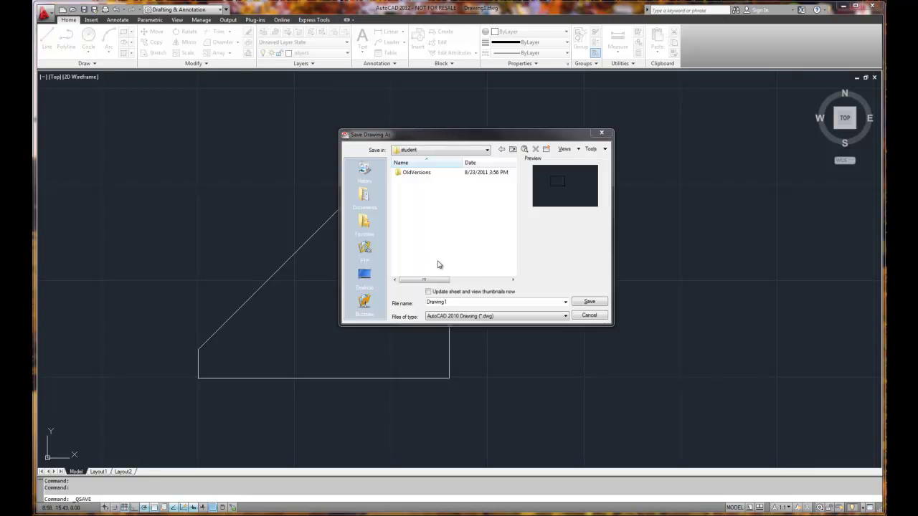
left_click_drag(454, 302, 429, 301)
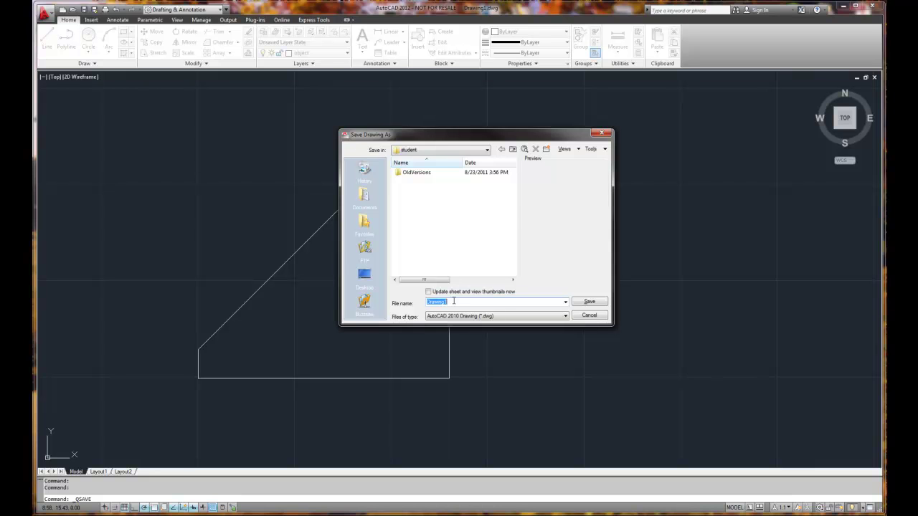
type("1-17")
key("Return")
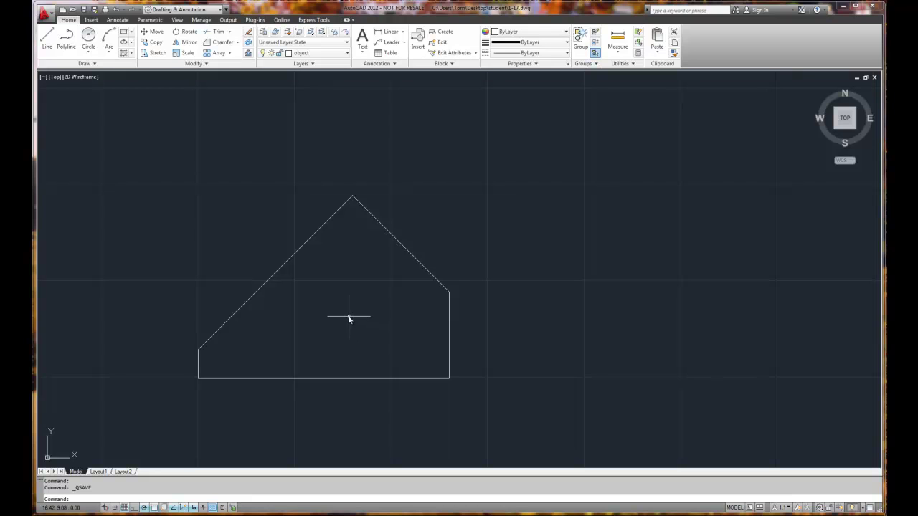
- Zoom in on the peaked part outline and pan it to the centre of the view
scroll(346, 307, "up", 2)
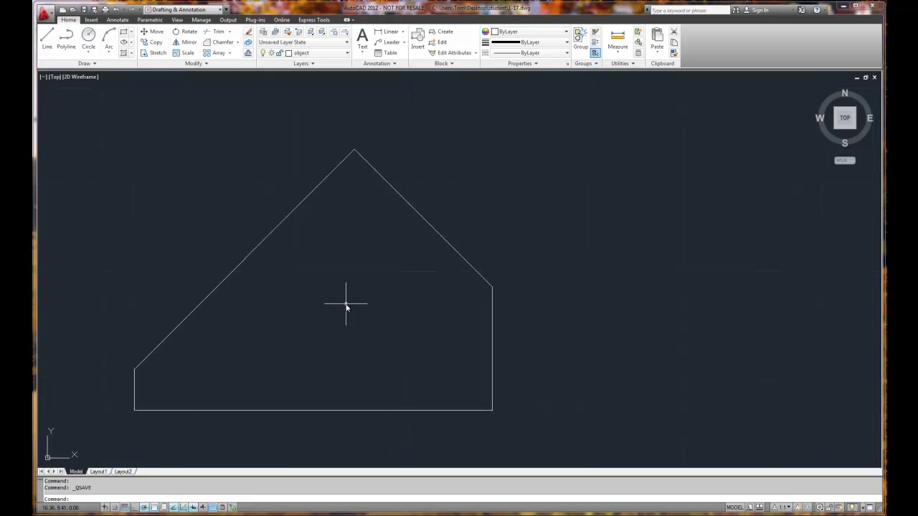
middle_click_drag(346, 307, 386, 281)
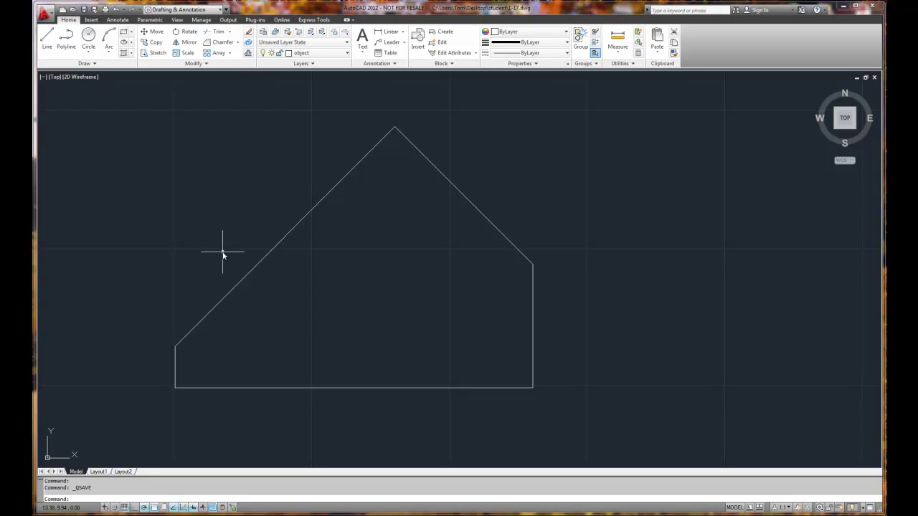
- Offset the bottom edge 0.75 units upward to sit inside the outline
left_click(248, 52)
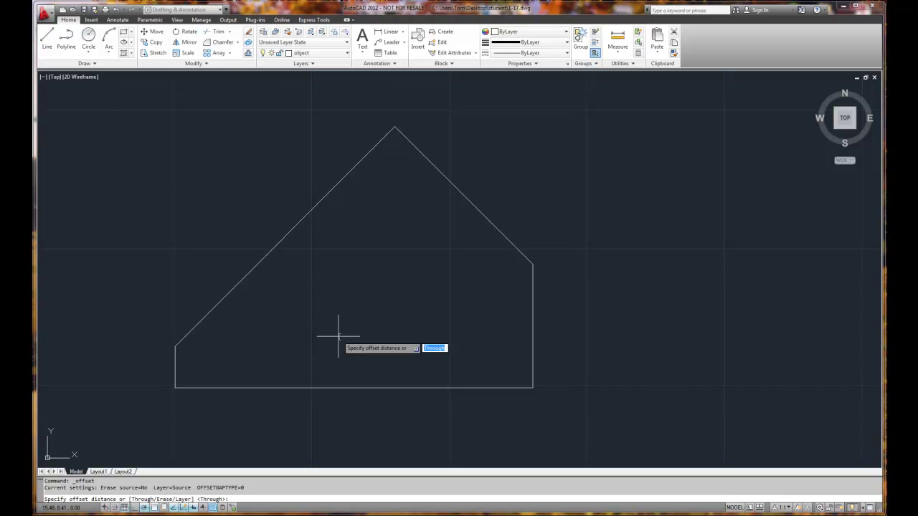
type(".75")
key("Return")
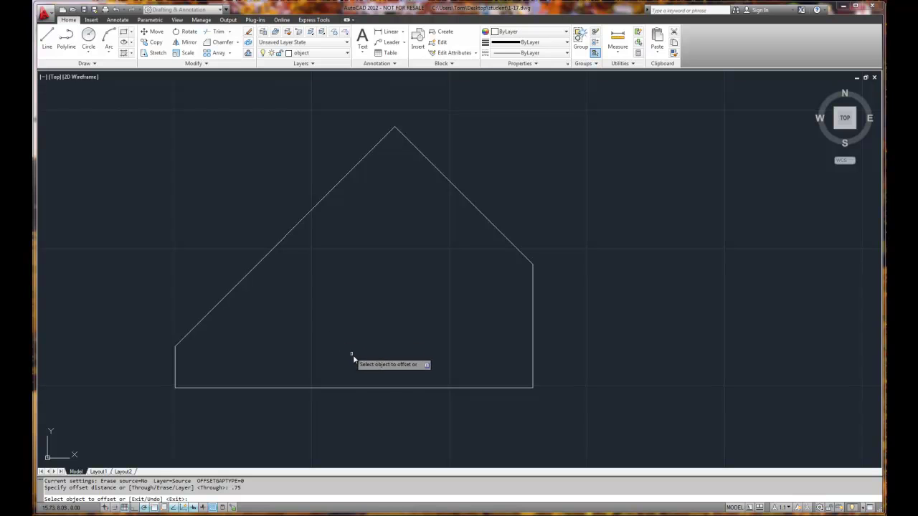
left_click(372, 389)
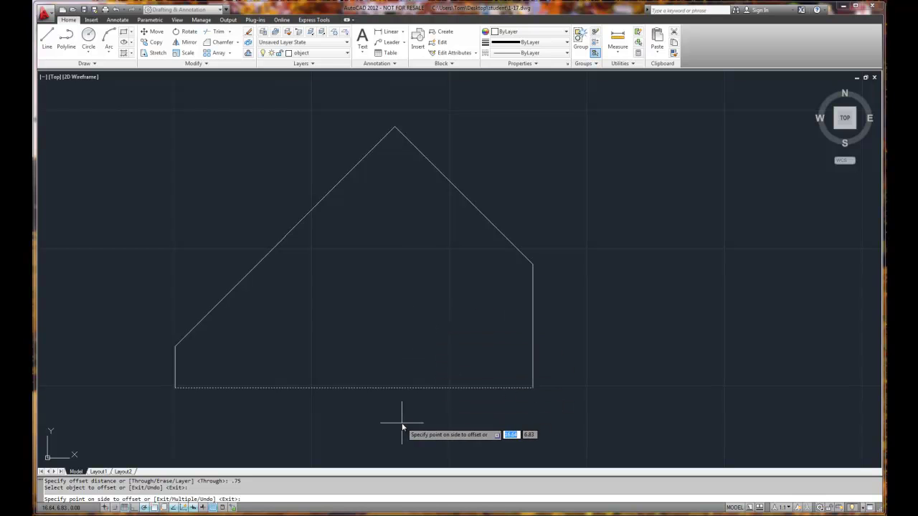
left_click(373, 311)
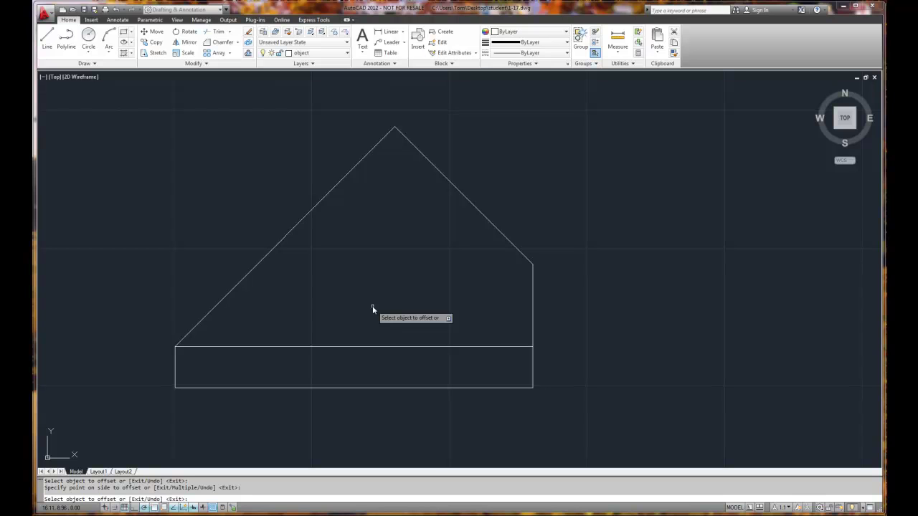
- End the current offset and restart OFFSET with Repeat OFFSET
right_click(372, 306)
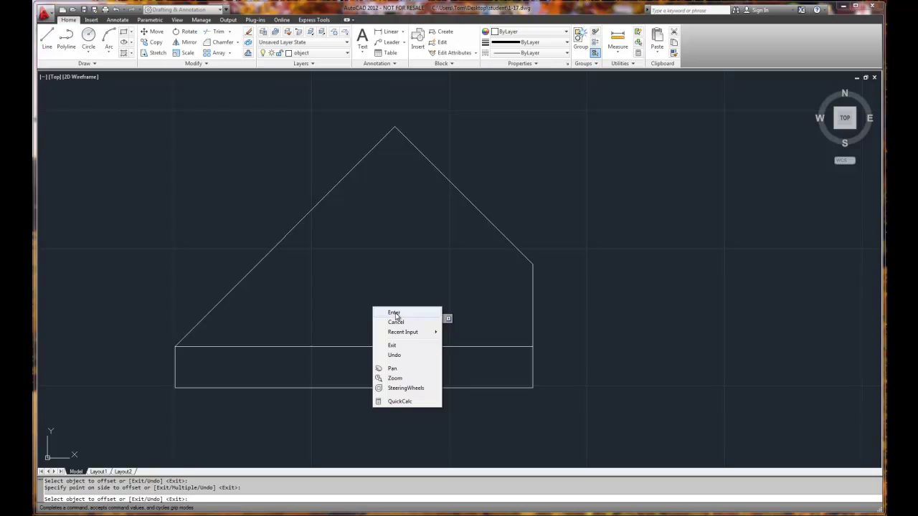
left_click(395, 312)
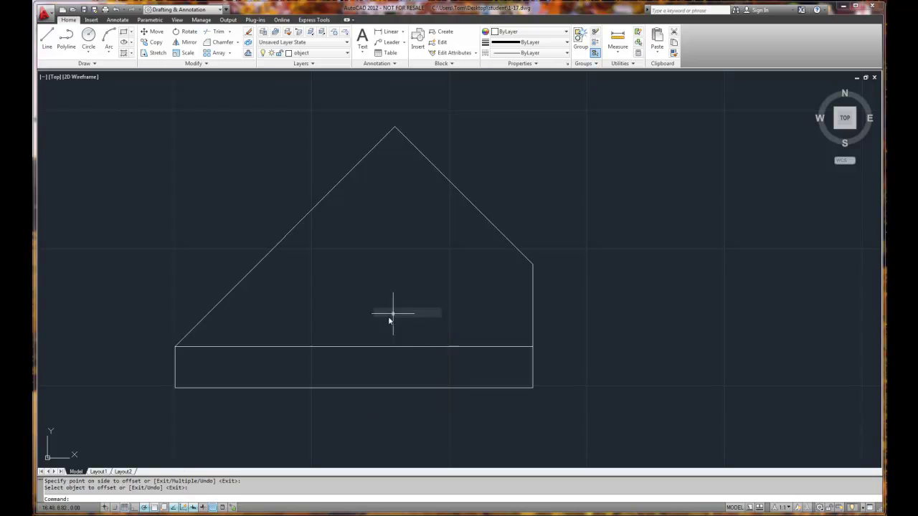
right_click(391, 253)
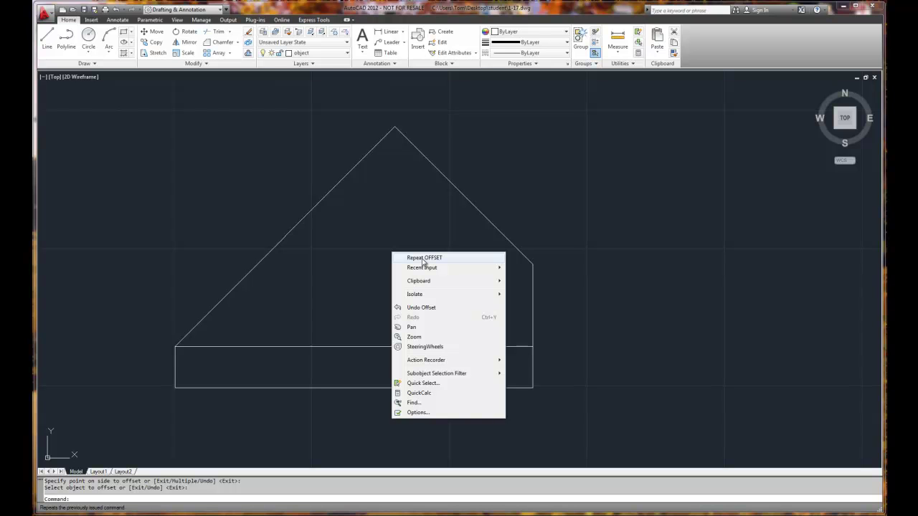
left_click(424, 260)
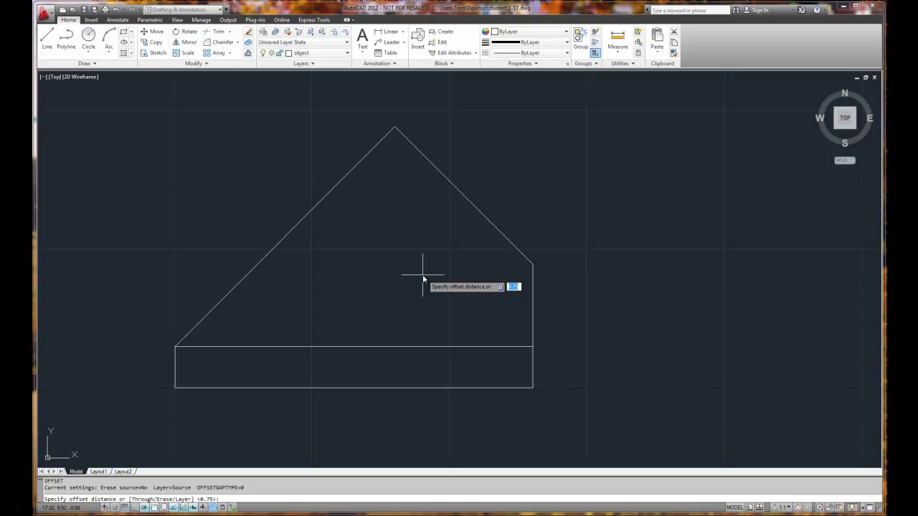
- Offset the right edge leftward twice at 1.25 spacing, creating two vertical lines
type("1.25")
key("Return")
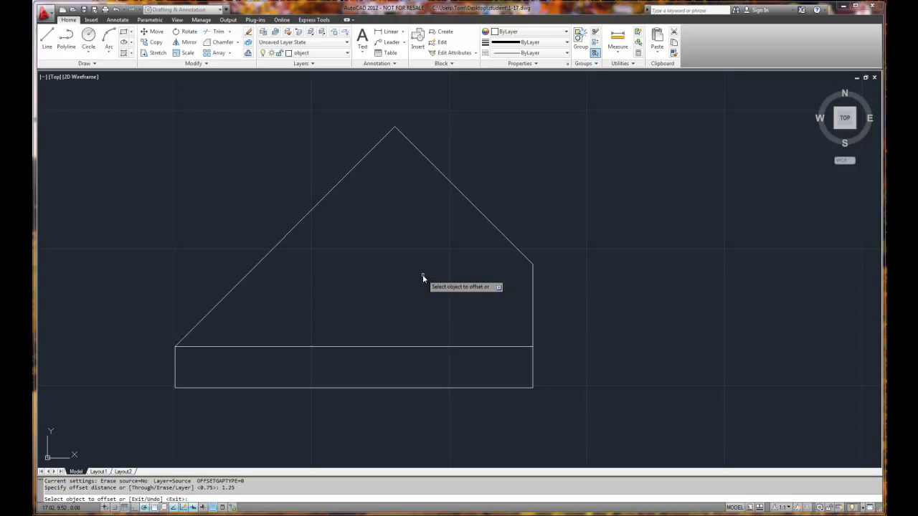
left_click(533, 301)
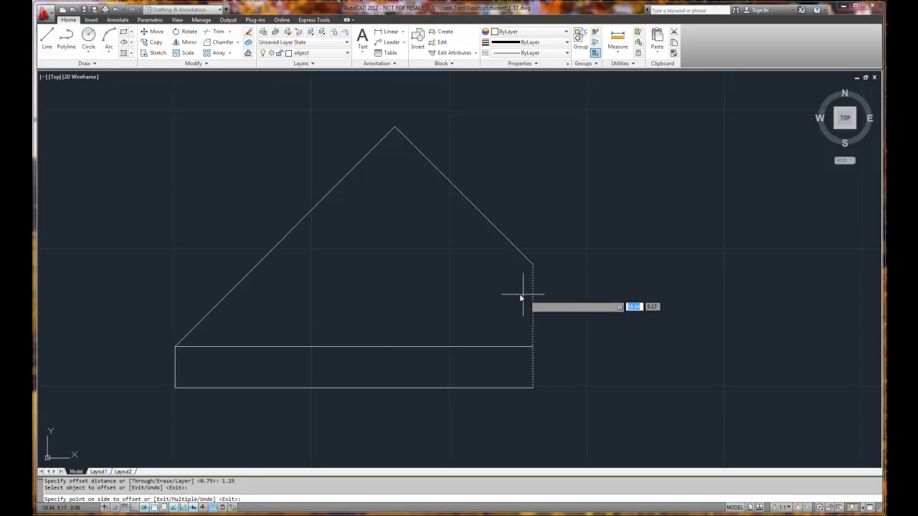
left_click(413, 289)
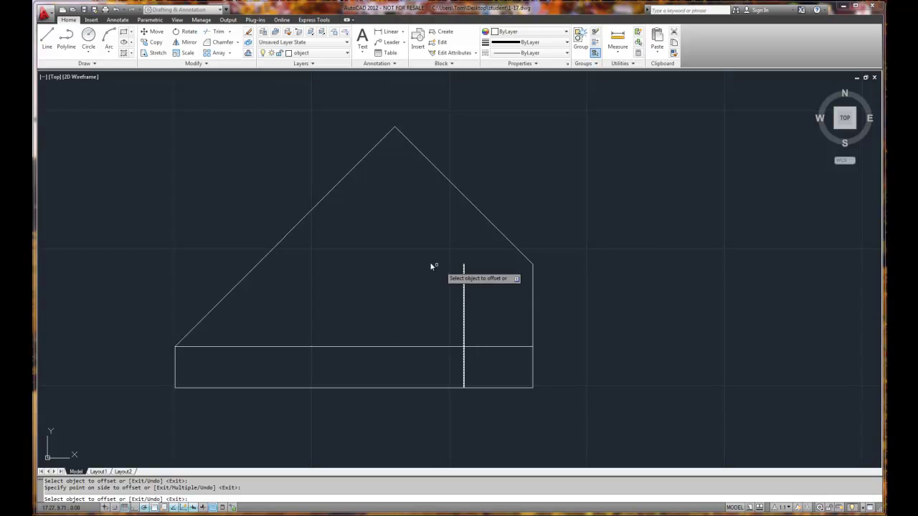
left_click(463, 282)
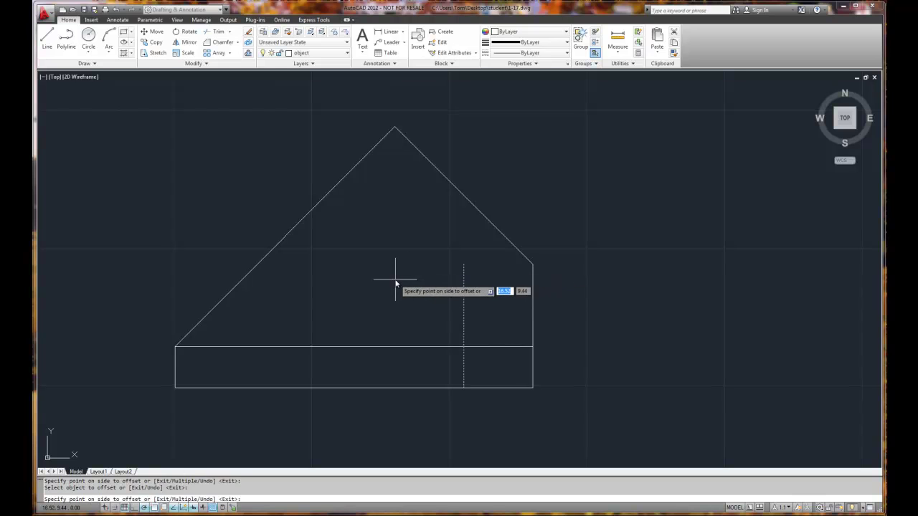
left_click(395, 282)
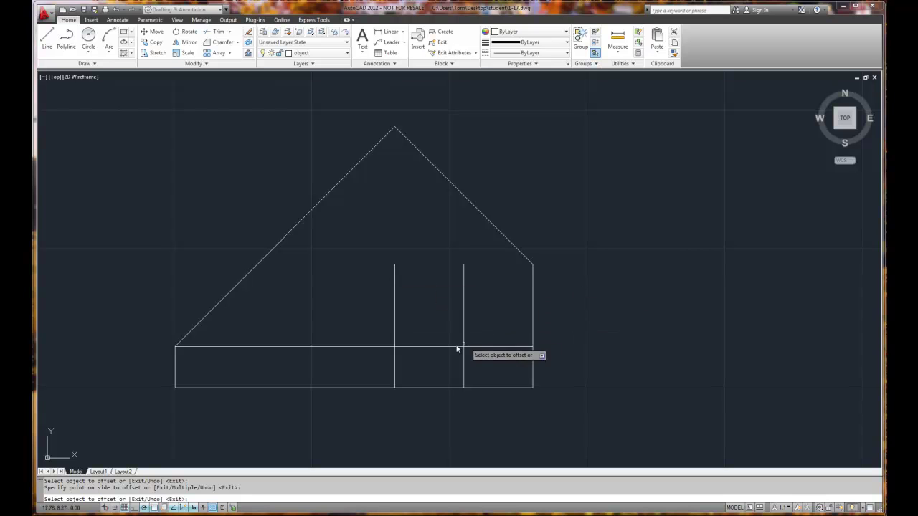
- Cancel the running offset and restart OFFSET for a new distance
right_click(415, 224)
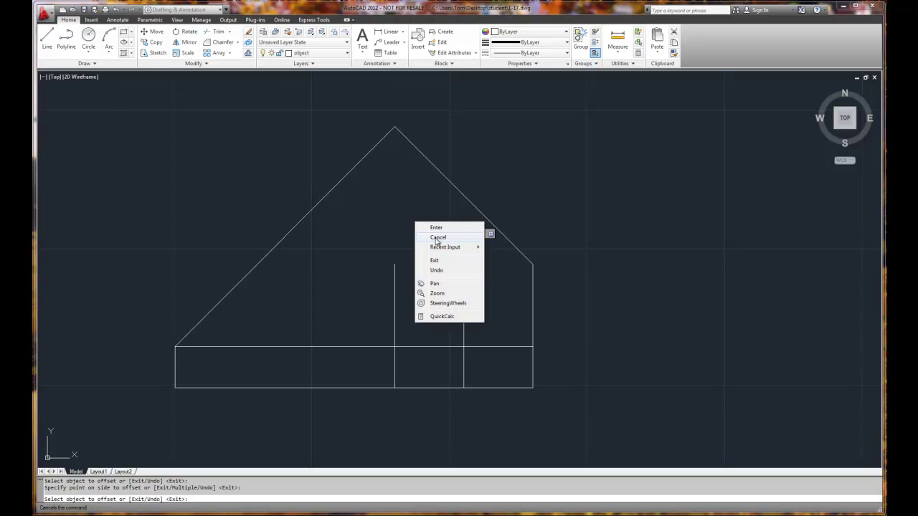
left_click(437, 241)
right_click(427, 234)
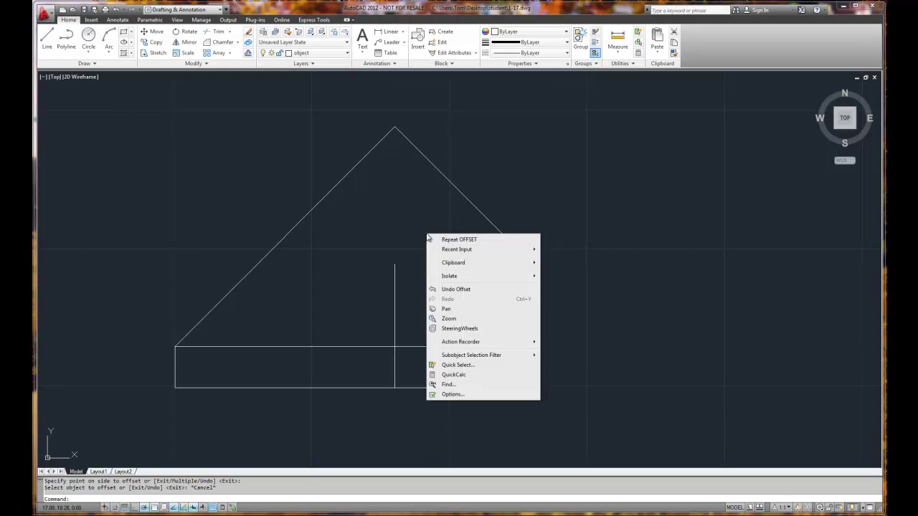
left_click(464, 241)
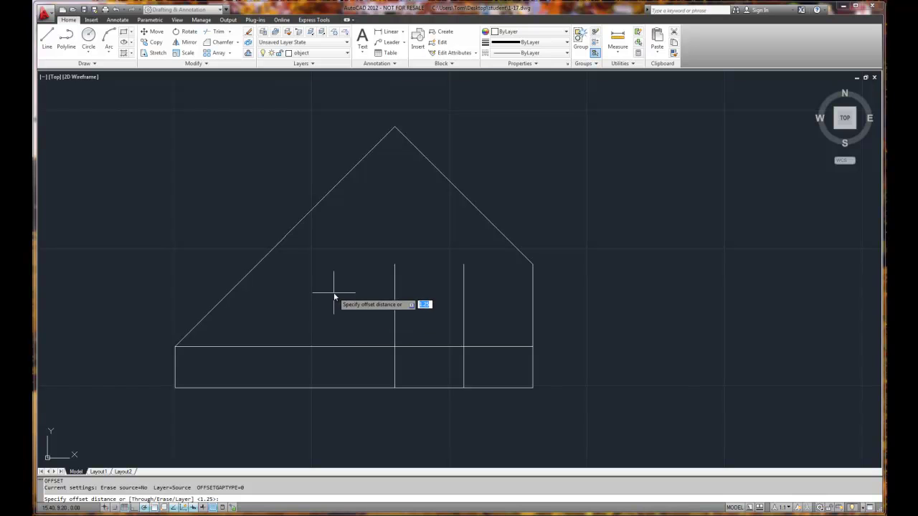
- Stack horizontal offset lines 0.50 apart upward from the base rectangle's top edge
type("1")
type("50")
key("Return")
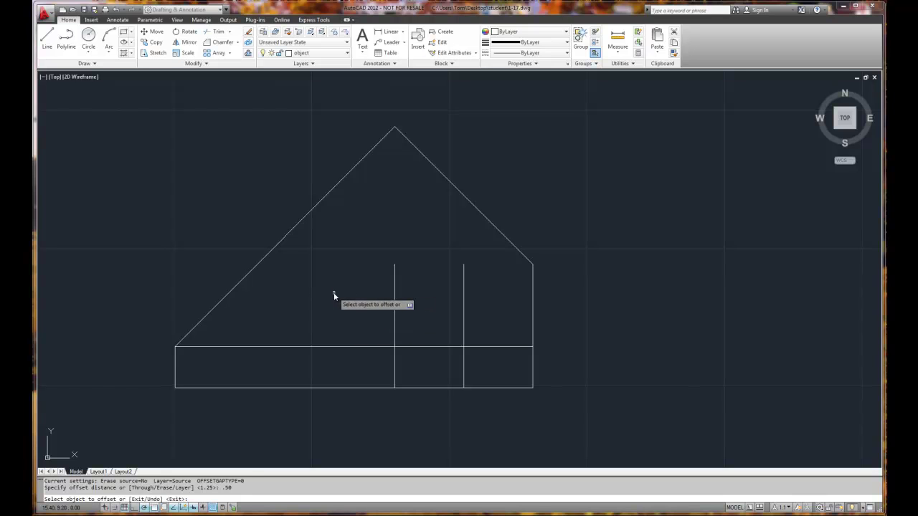
left_click(344, 348)
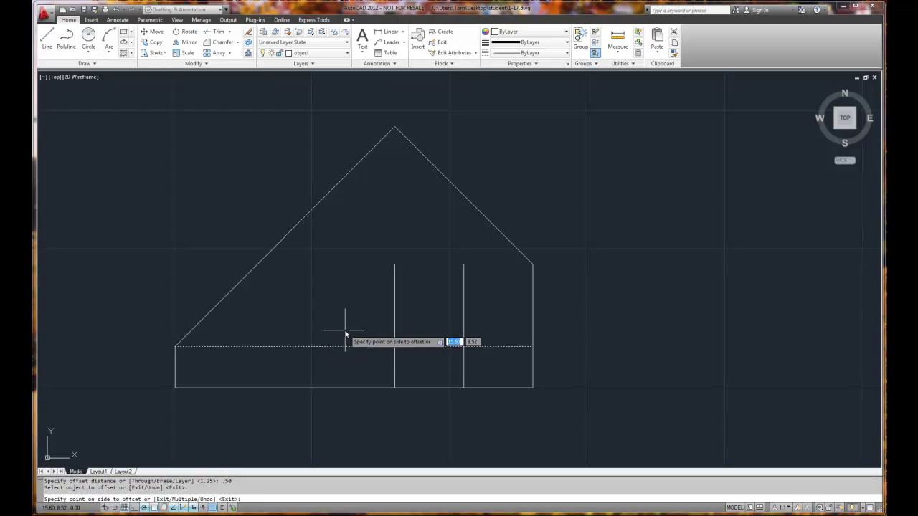
left_click(343, 330)
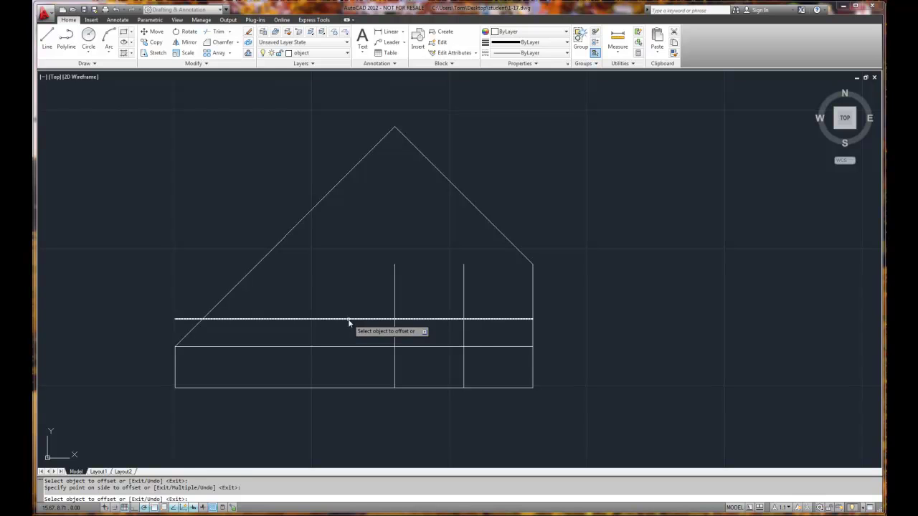
left_click(348, 320)
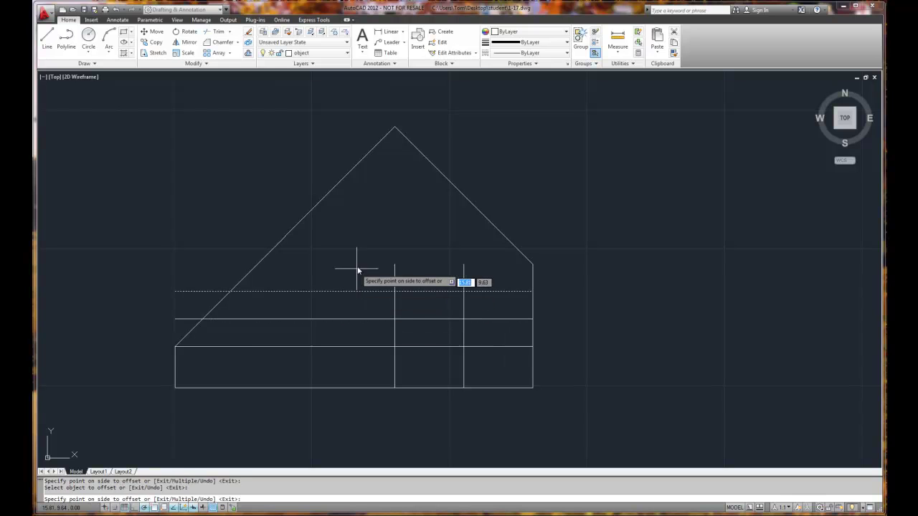
left_click(358, 271)
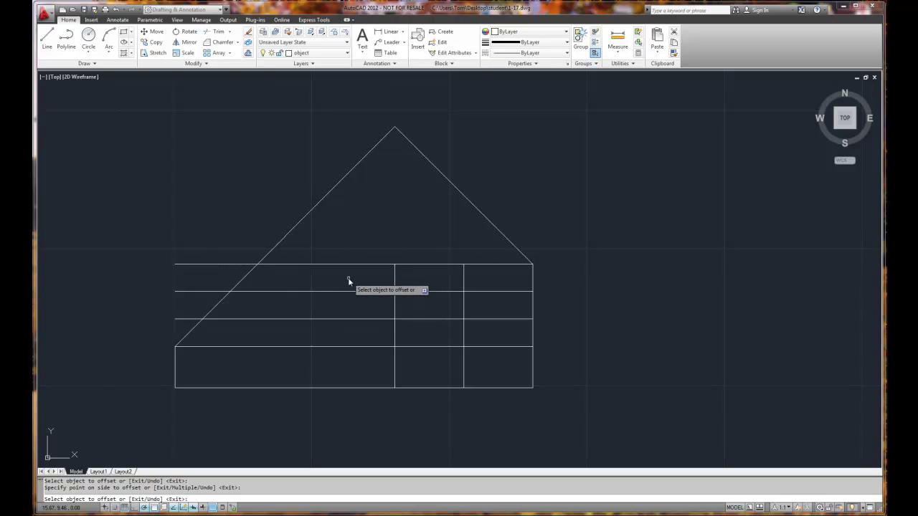
left_click(351, 264)
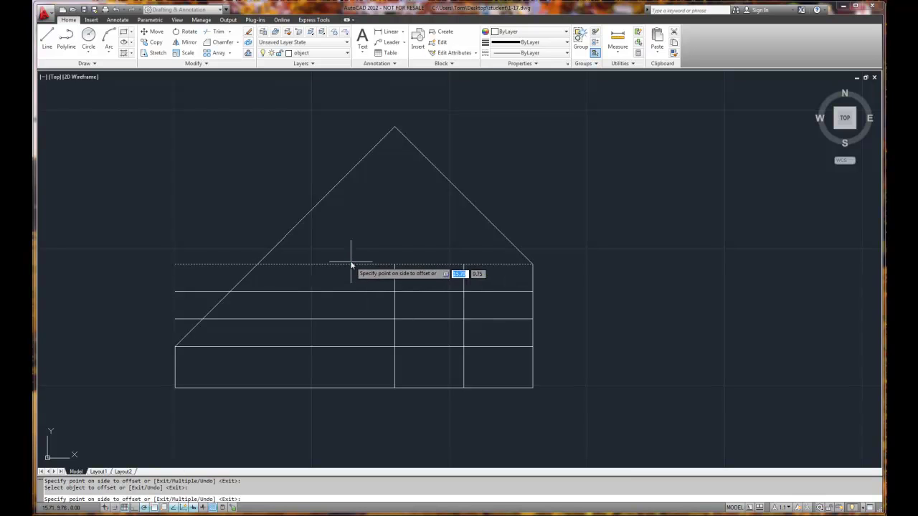
left_click(355, 243)
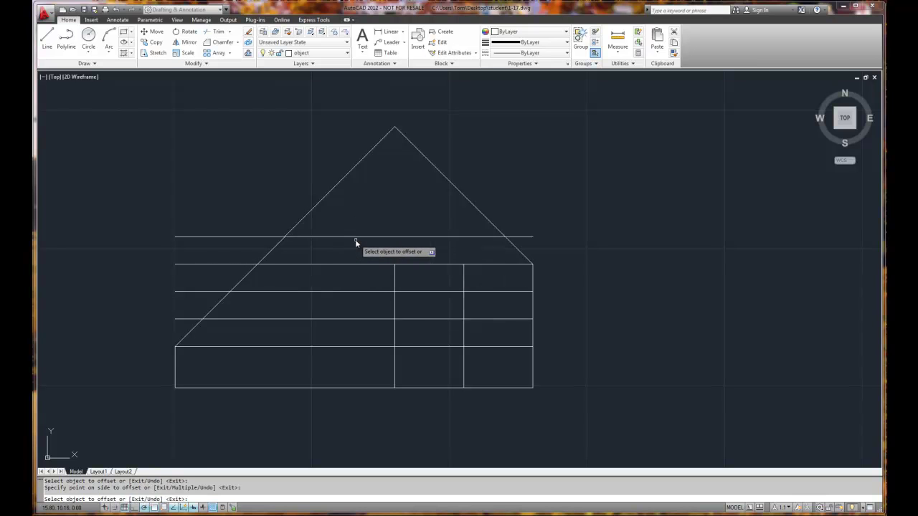
key("Return")
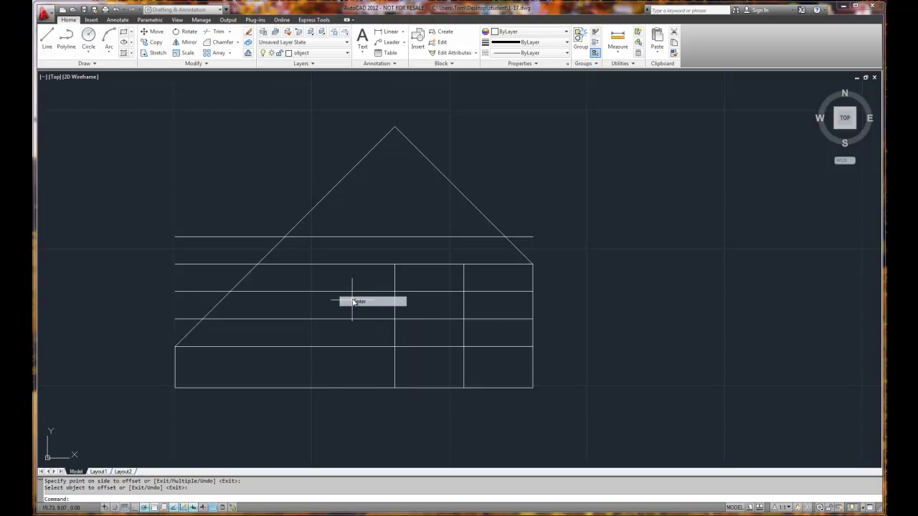
- Clear the accidental selection and delete the topmost horizontal line above the right edge
left_click(353, 291)
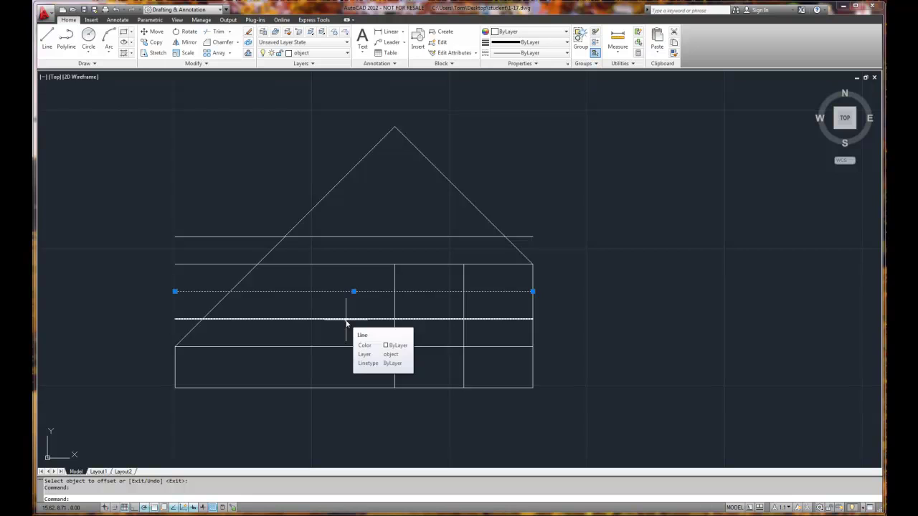
key("Escape")
key("Escape")
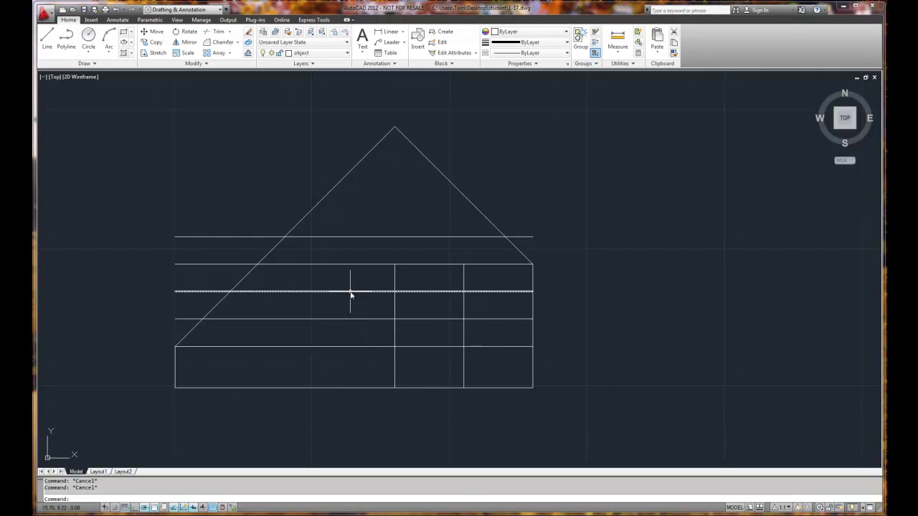
left_click(359, 237)
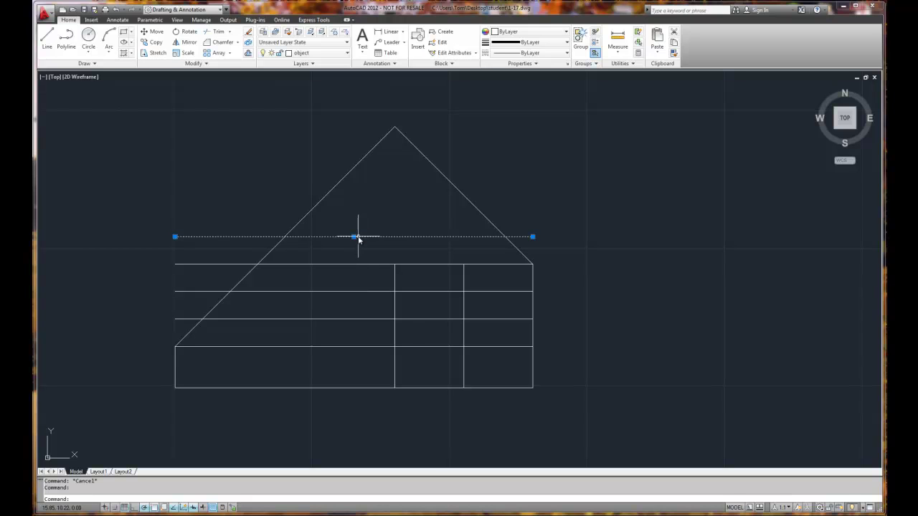
key("Delete")
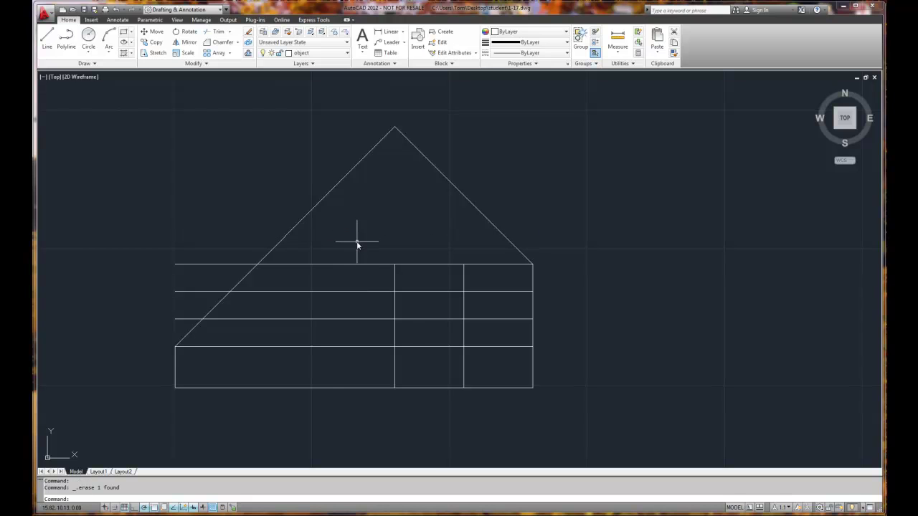